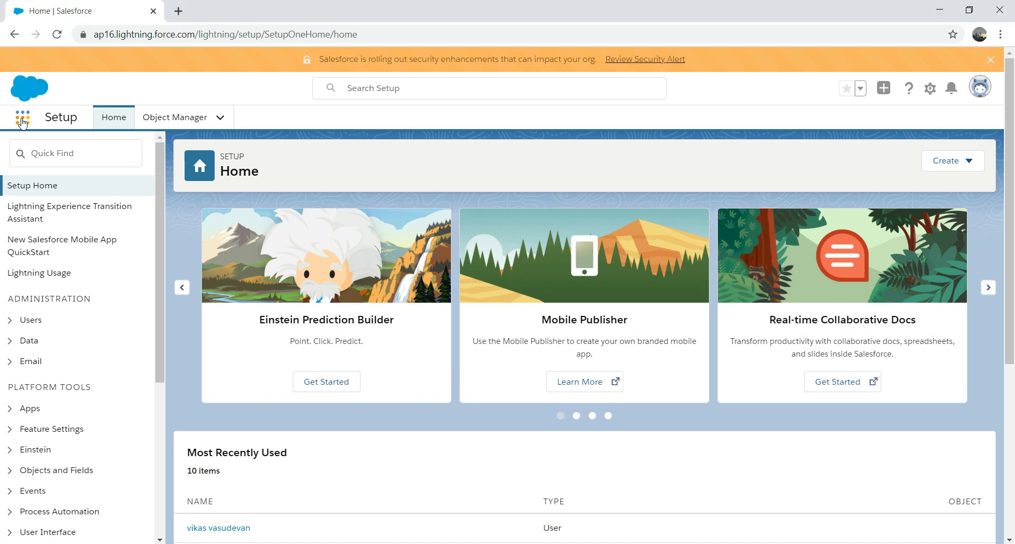
Find the BeerSolds object, show its All list view and open the B1 record to review its details.
{"action": "left_click", "coordinate": [21, 122]}
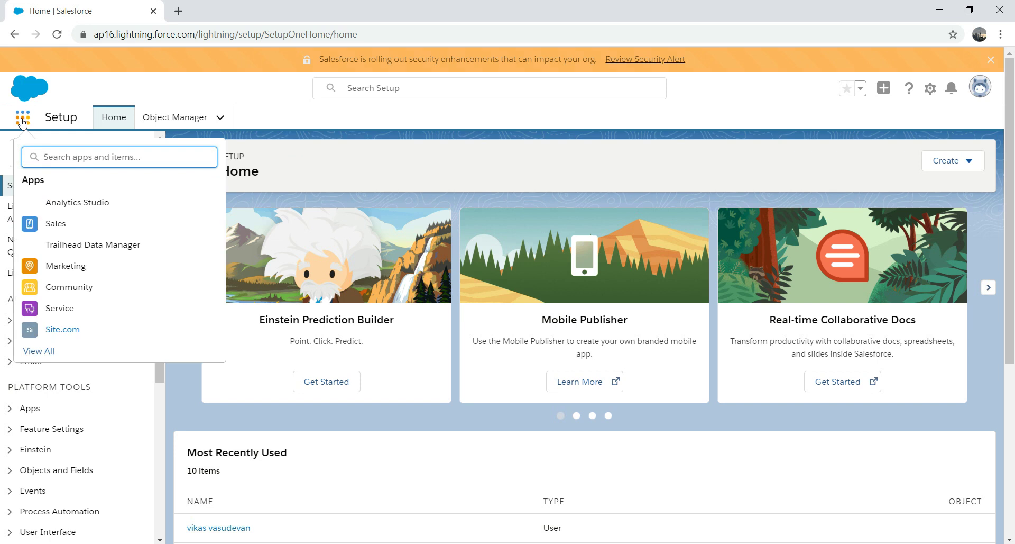
{"action": "type", "text": "beer"}
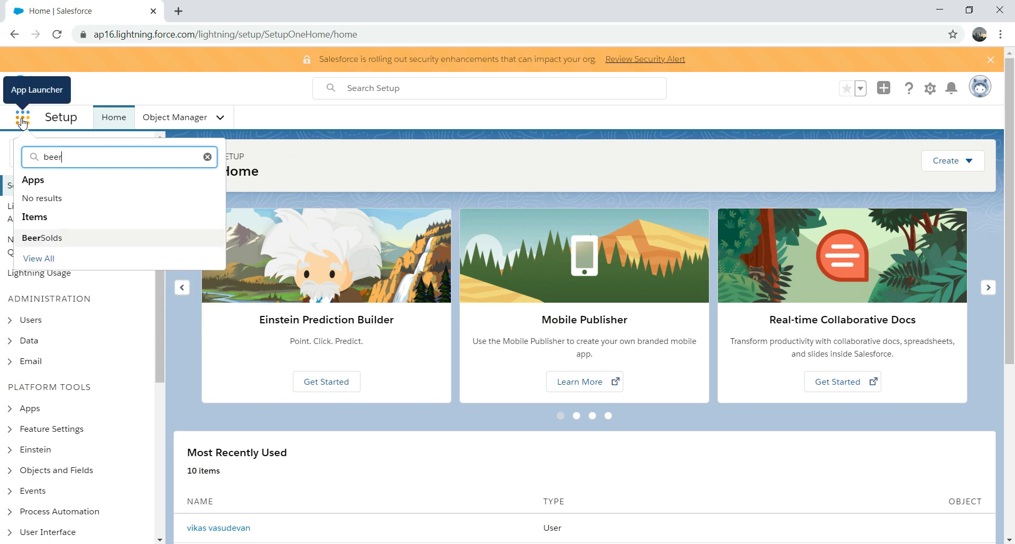
{"action": "left_click", "coordinate": [63, 239]}
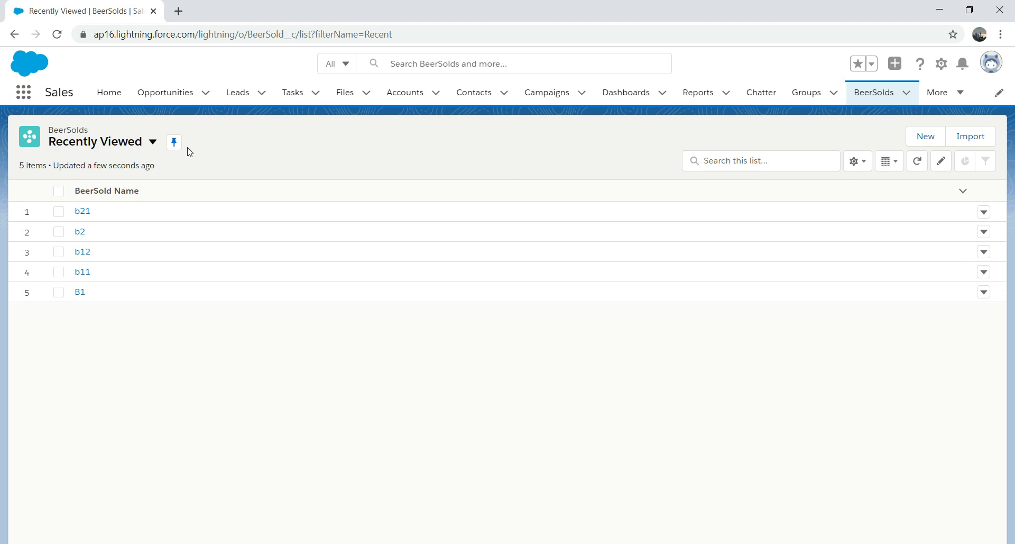
{"action": "left_click", "coordinate": [153, 142]}
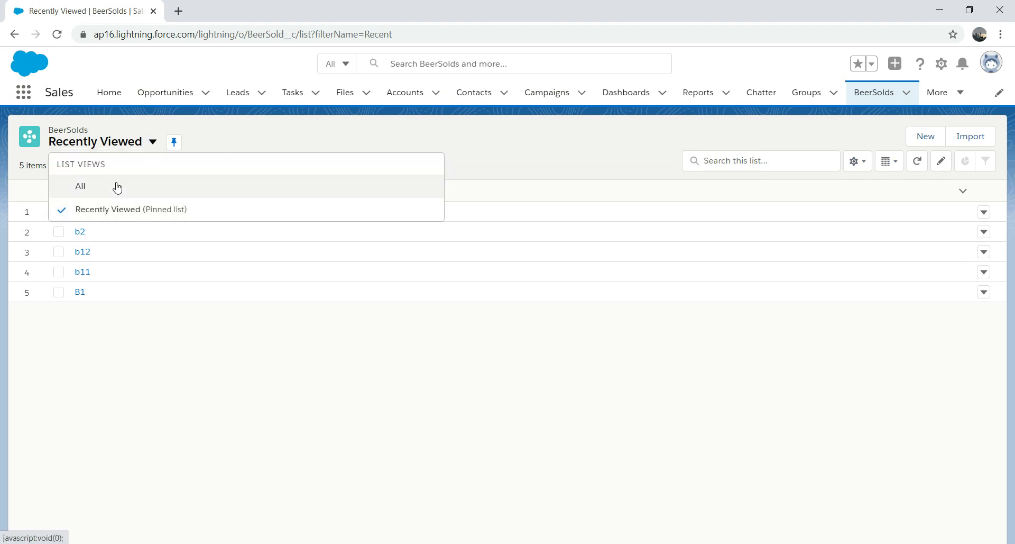
{"action": "left_click", "coordinate": [117, 186]}
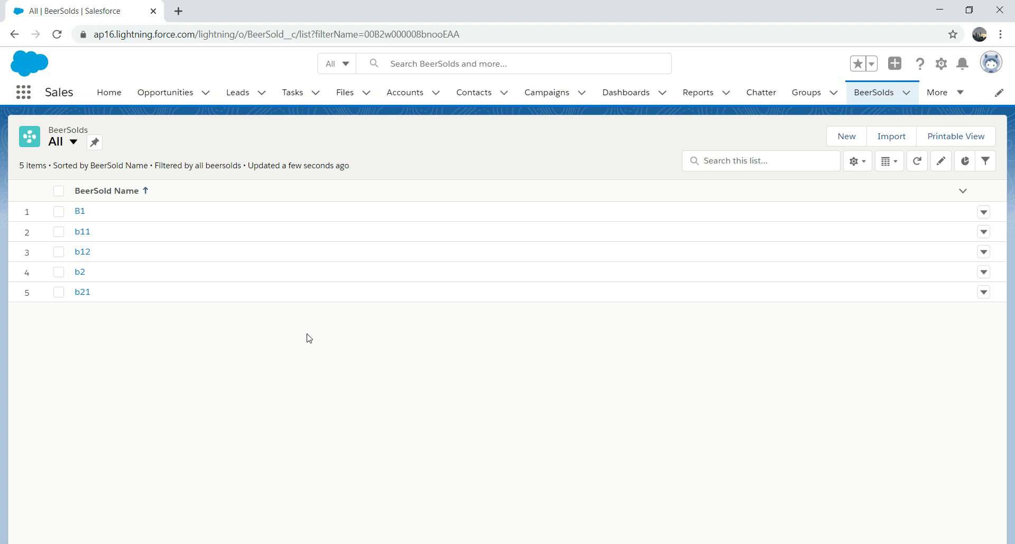
{"action": "left_click", "coordinate": [82, 211]}
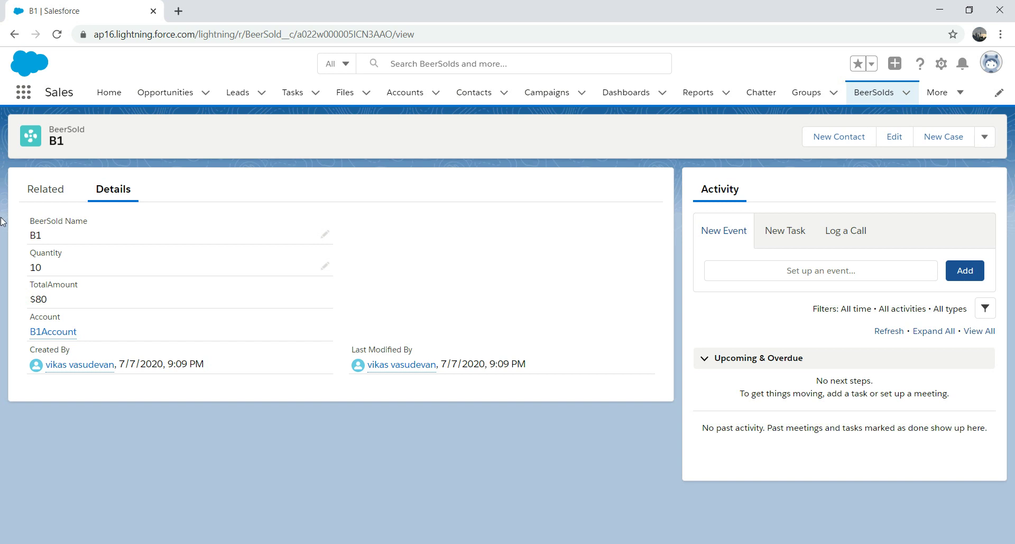
Switch to Analytics Studio and open the Dataflows & Recipes page of its Data Manager.
{"action": "left_click", "coordinate": [26, 101]}
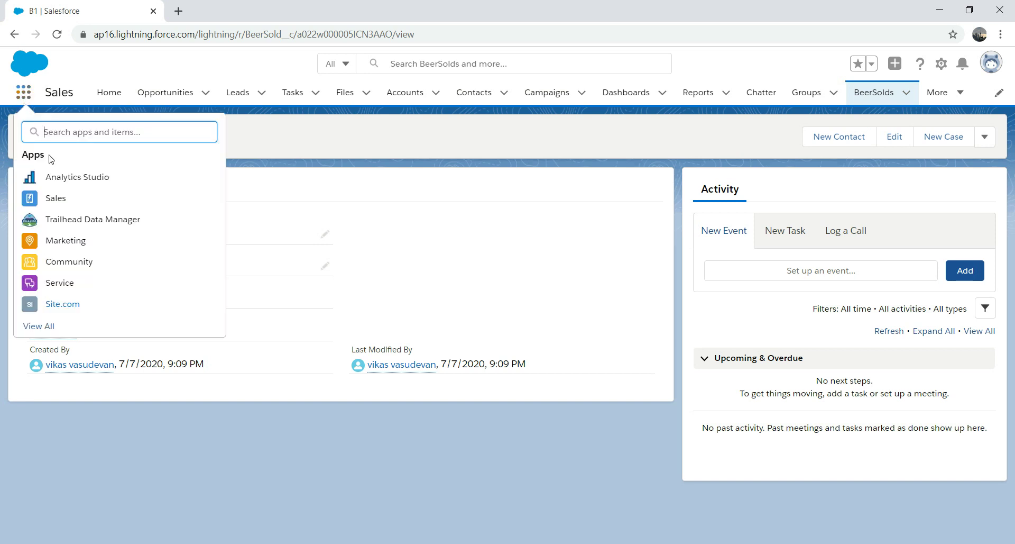
{"action": "left_click", "coordinate": [71, 178]}
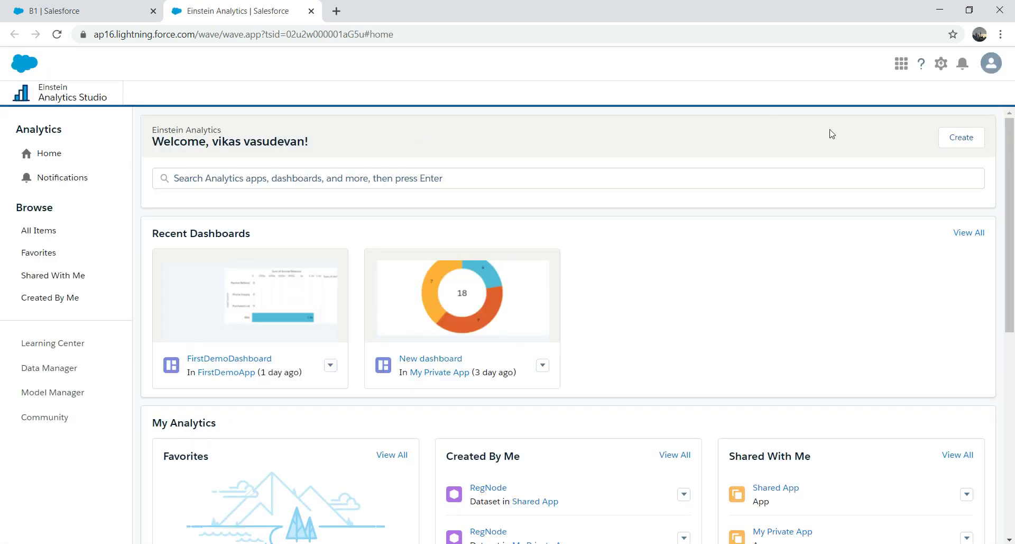
{"action": "left_click", "coordinate": [942, 64]}
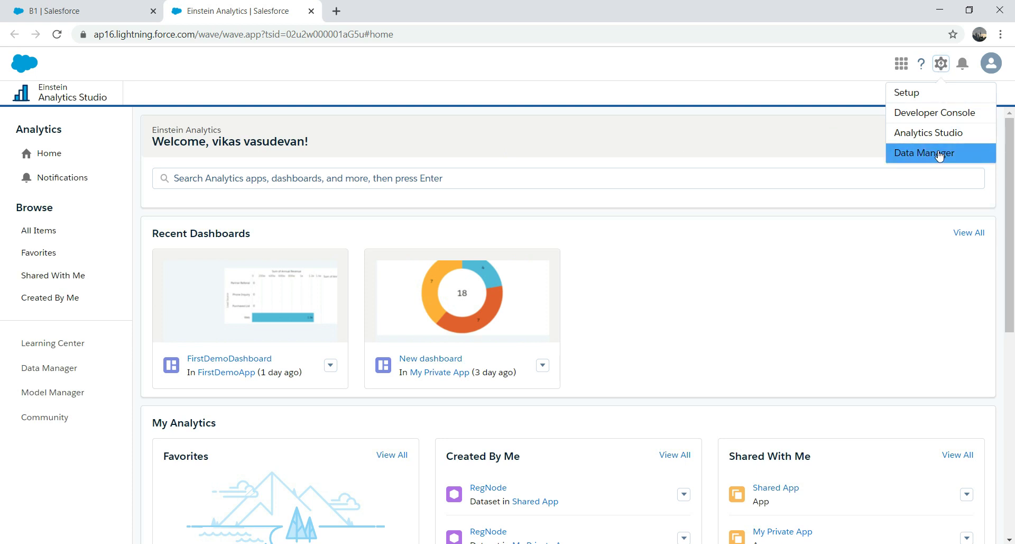
{"action": "left_click", "coordinate": [57, 370]}
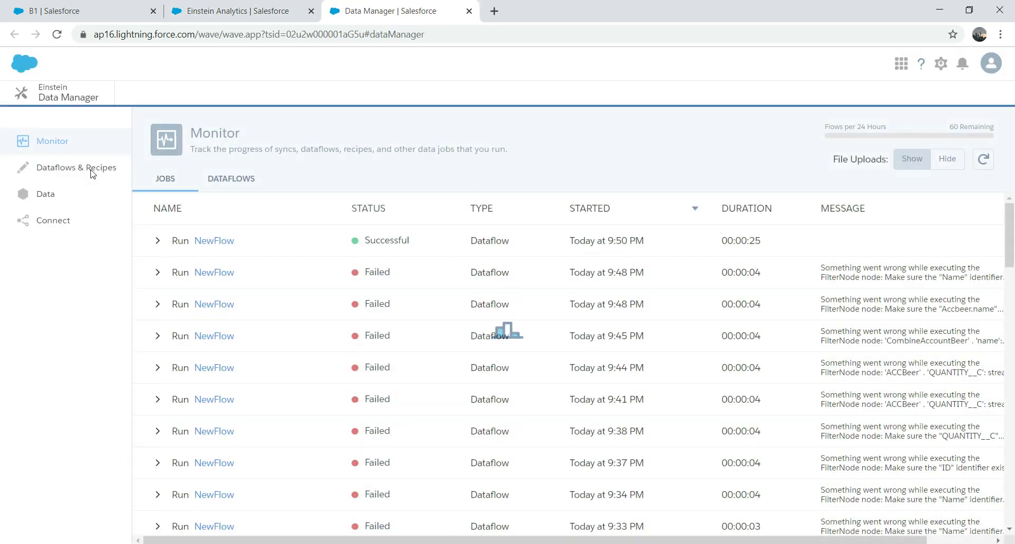
{"action": "left_click", "coordinate": [64, 167]}
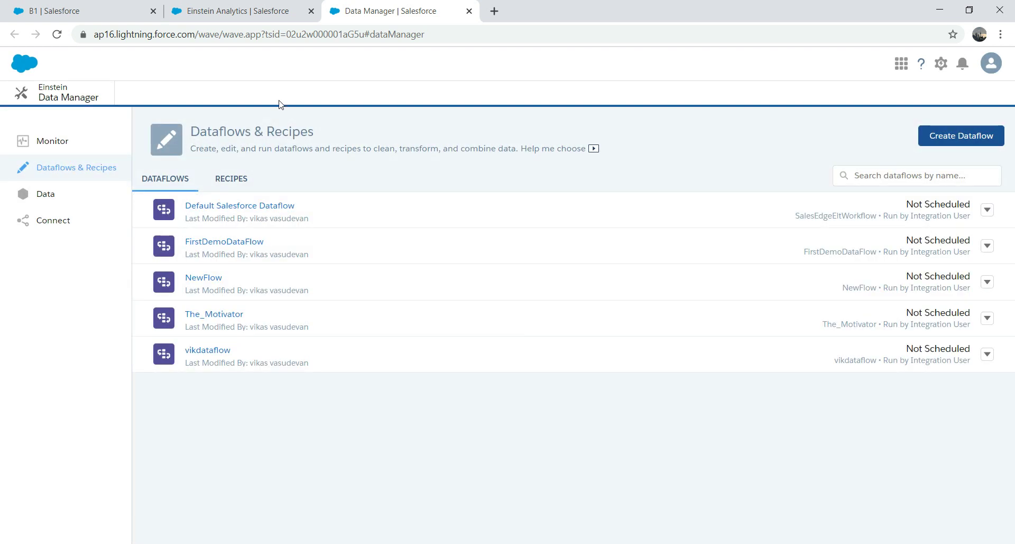
Create a new dataflow named DemoDataFlow.
{"action": "left_click", "coordinate": [974, 143]}
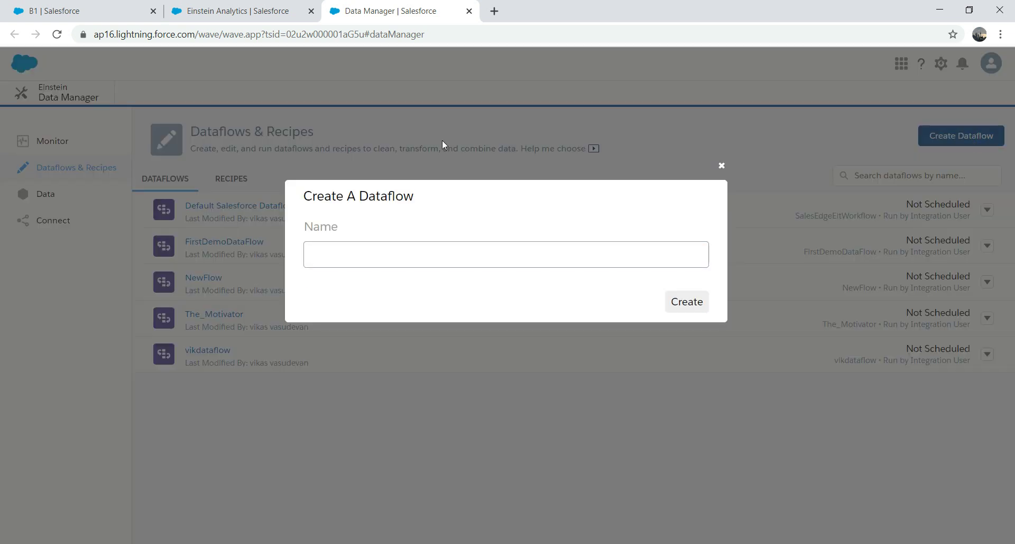
{"action": "type", "text": "DemoDataFlow"}
{"action": "key", "text": "ctrl+a"}
{"action": "left_click", "coordinate": [682, 304]}
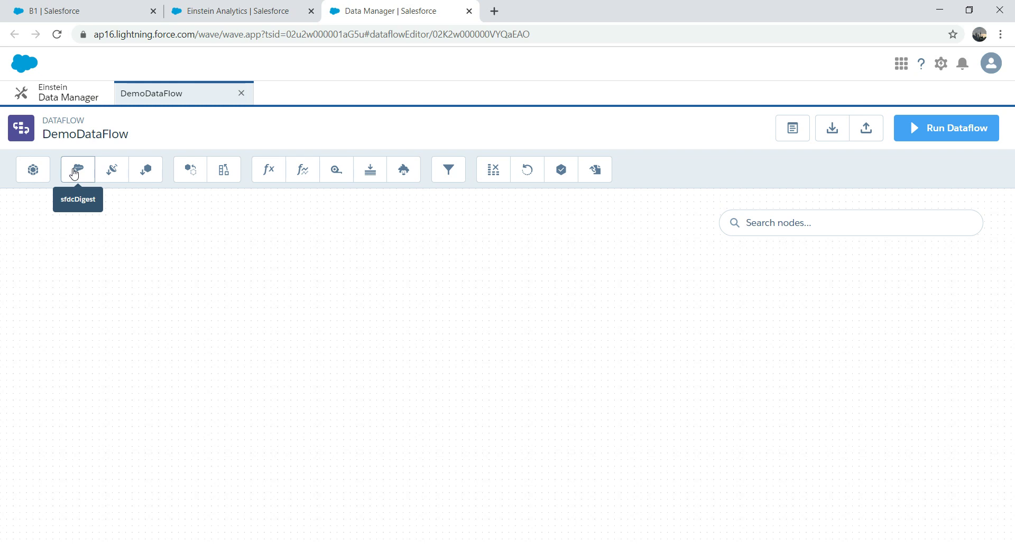
Start an sfdcDigest node named BeerSoldD with BeerSold__c as its source object.
{"action": "left_click", "coordinate": [74, 172]}
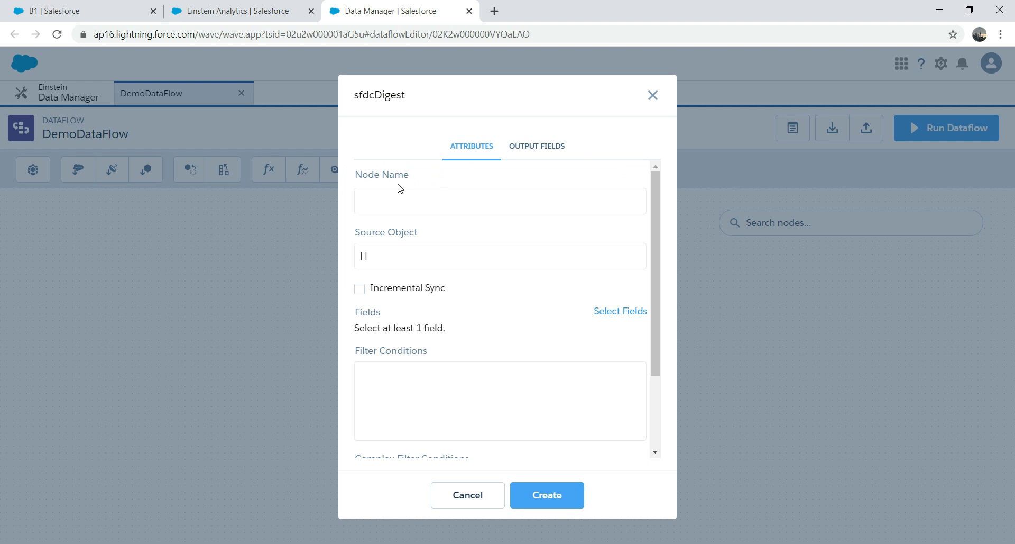
{"action": "left_click", "coordinate": [402, 206]}
{"action": "type", "text": "BeerSo"}
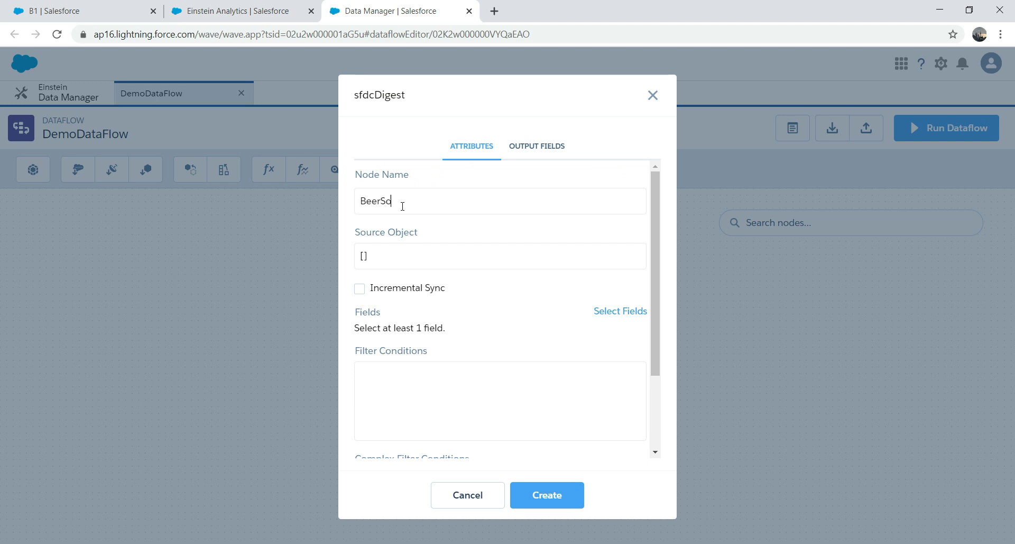
{"action": "type", "text": "ldD"}
{"action": "left_click", "coordinate": [407, 259]}
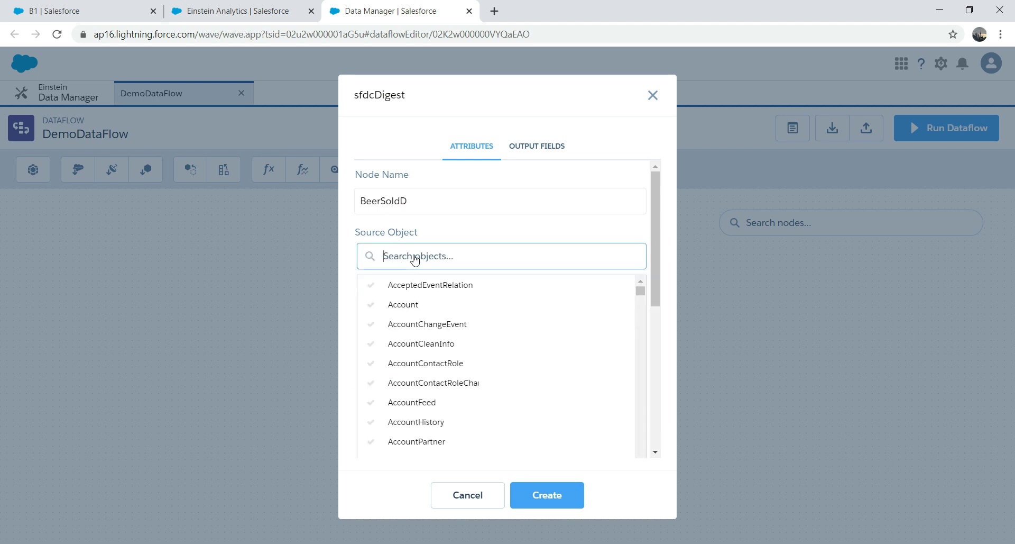
{"action": "type", "text": "BEER"}
{"action": "left_click", "coordinate": [413, 289]}
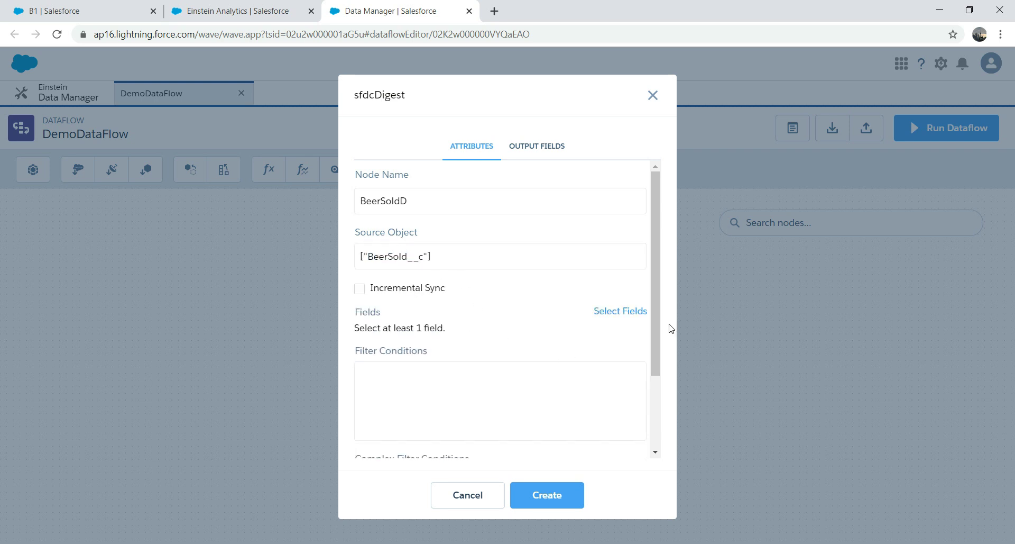
Include the Account__c, Quantity__c and TotalAmount__c fields in the BeerSoldD node and create it.
{"action": "left_click", "coordinate": [636, 313]}
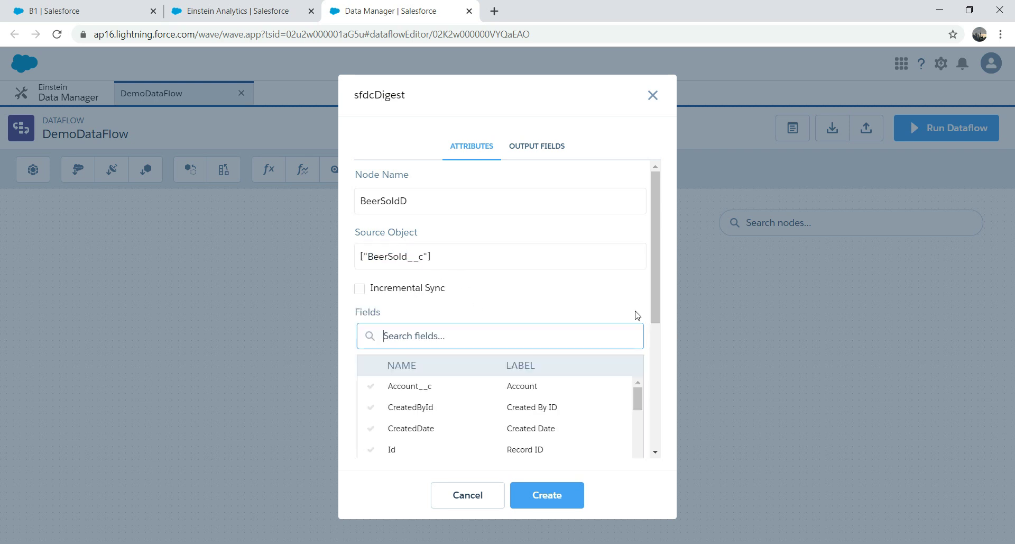
{"action": "left_click", "coordinate": [412, 388]}
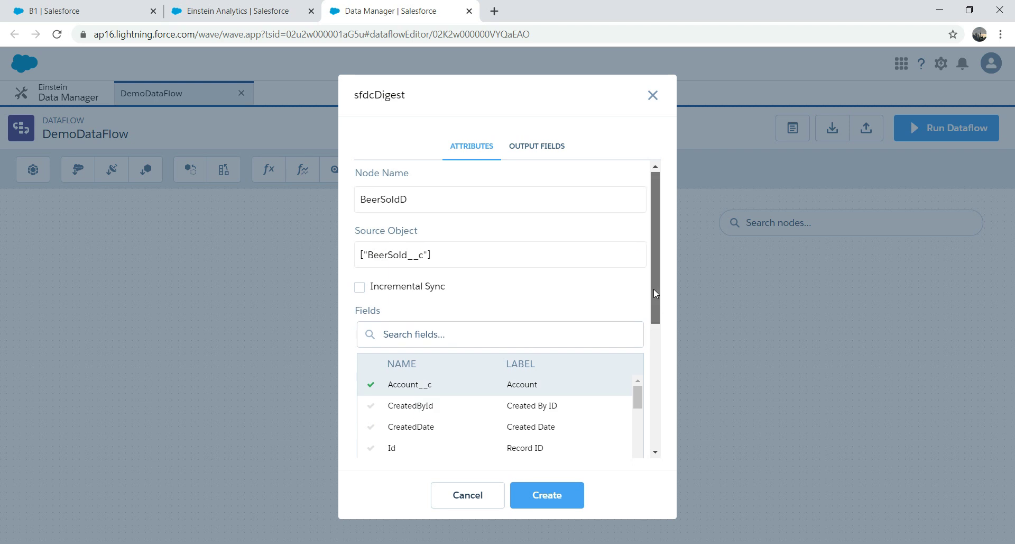
{"action": "scroll", "coordinate": [655, 296], "scroll_direction": "down", "scroll_amount": 1}
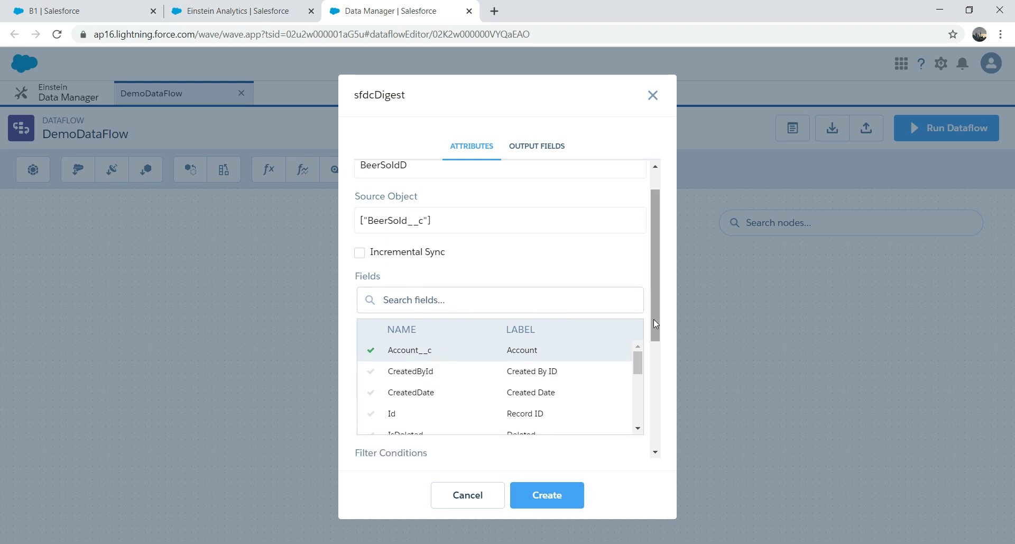
{"action": "left_click", "coordinate": [638, 428]}
{"action": "scroll", "coordinate": [638, 429], "scroll_direction": "down", "scroll_amount": 5}
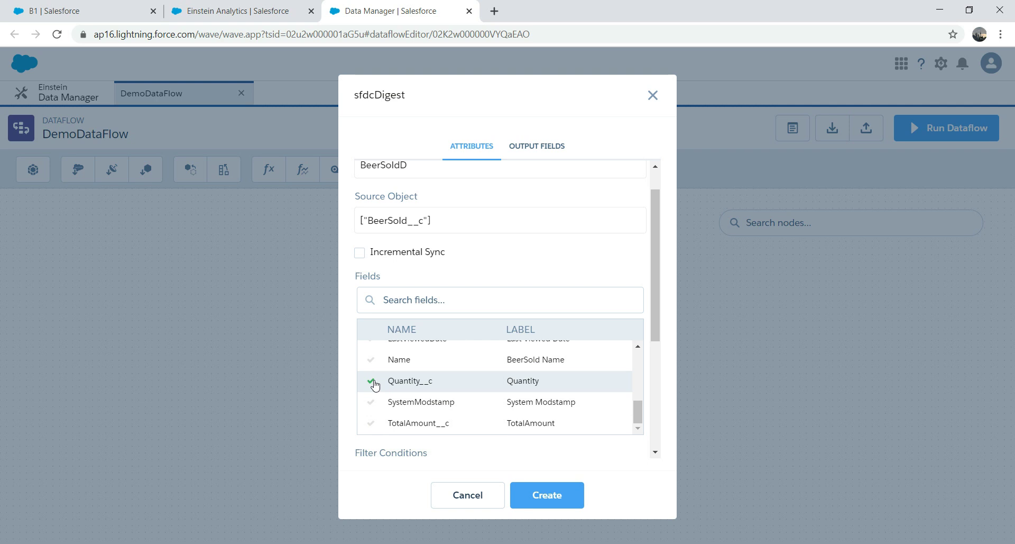
{"action": "left_click", "coordinate": [421, 424]}
{"action": "left_click", "coordinate": [547, 494]}
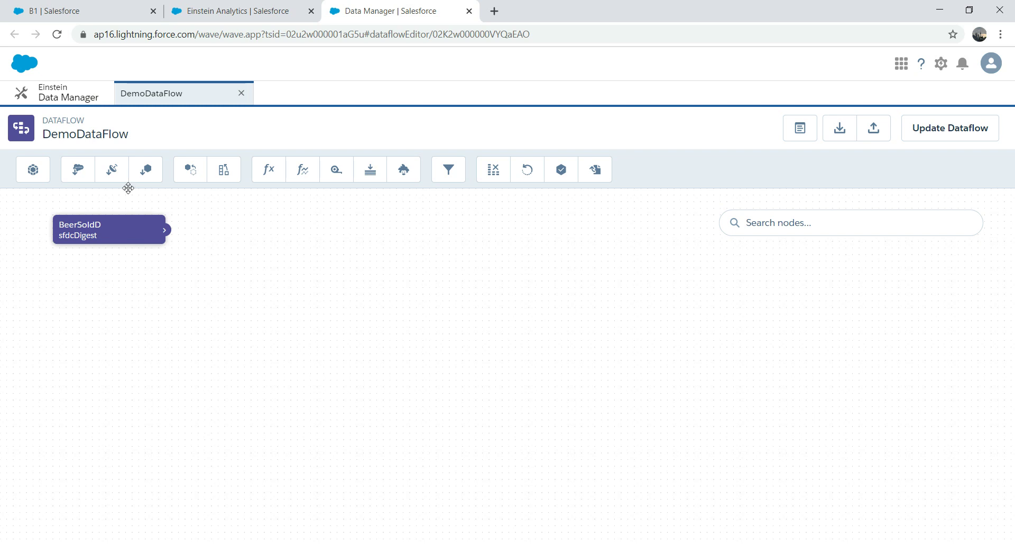
Start a second sfdcDigest node named AccountD with Account as its source object.
{"action": "left_click", "coordinate": [75, 172]}
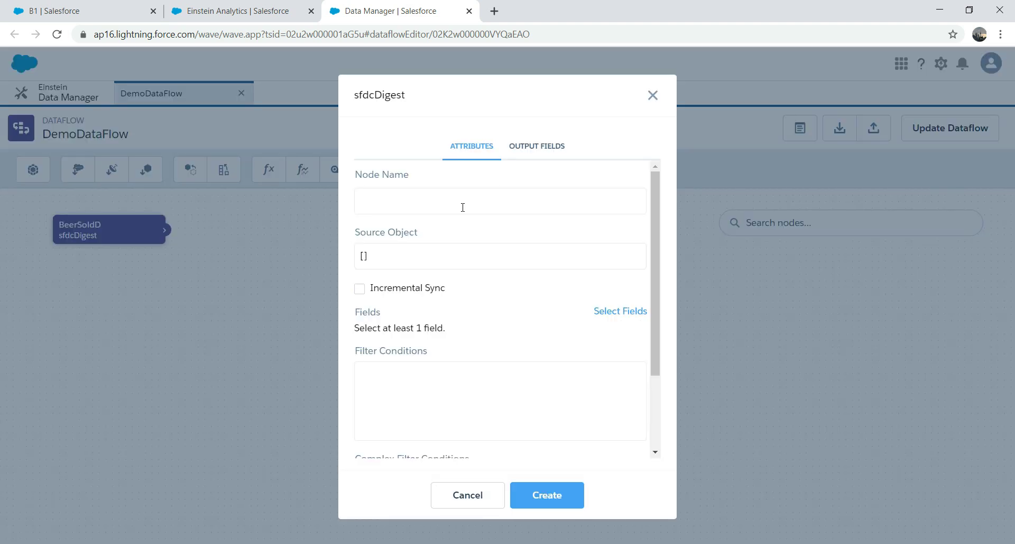
{"action": "type", "text": "AccountD"}
{"action": "left_click", "coordinate": [429, 259]}
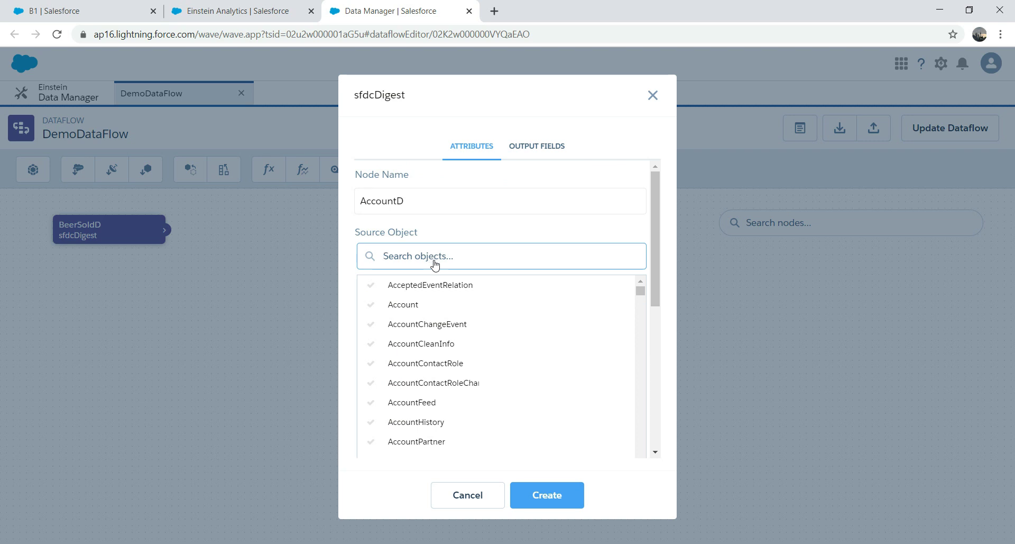
{"action": "left_click", "coordinate": [403, 305]}
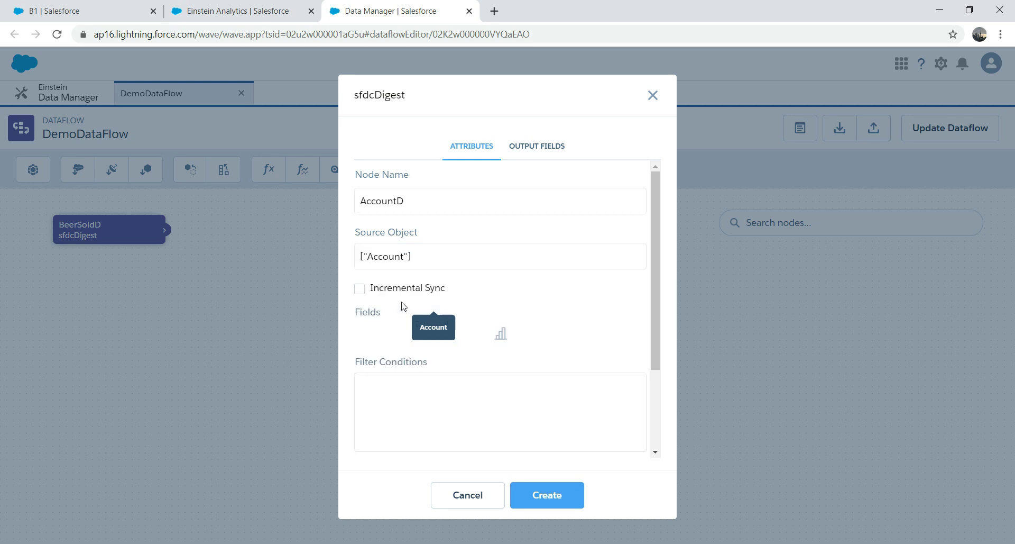
Include the Account's Id and Name fields in the AccountD node and create it.
{"action": "mouse_move", "coordinate": [653, 329]}
{"action": "left_mouse_down"}
{"action": "mouse_move", "coordinate": [655, 345]}
{"action": "mouse_move", "coordinate": [654, 333]}
{"action": "left_mouse_up"}
{"action": "left_click", "coordinate": [632, 304]}
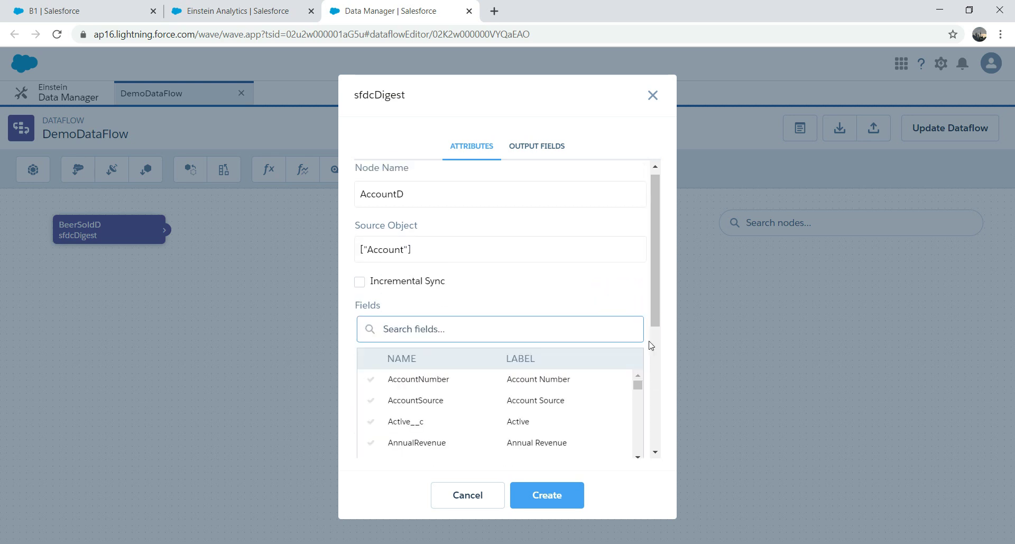
{"action": "scroll", "coordinate": [651, 344], "scroll_direction": "down", "scroll_amount": 1}
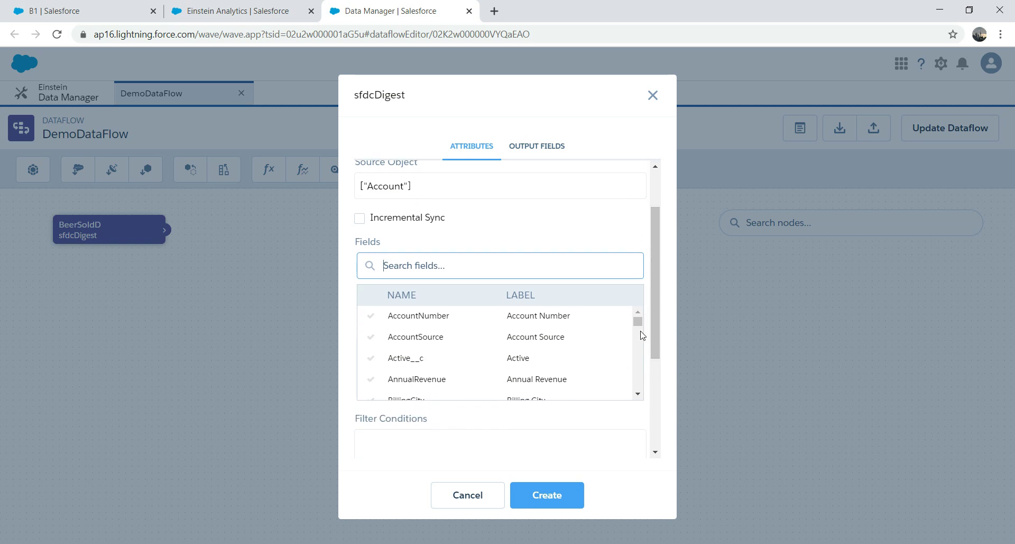
{"action": "left_click", "coordinate": [638, 394]}
{"action": "left_click", "coordinate": [638, 395]}
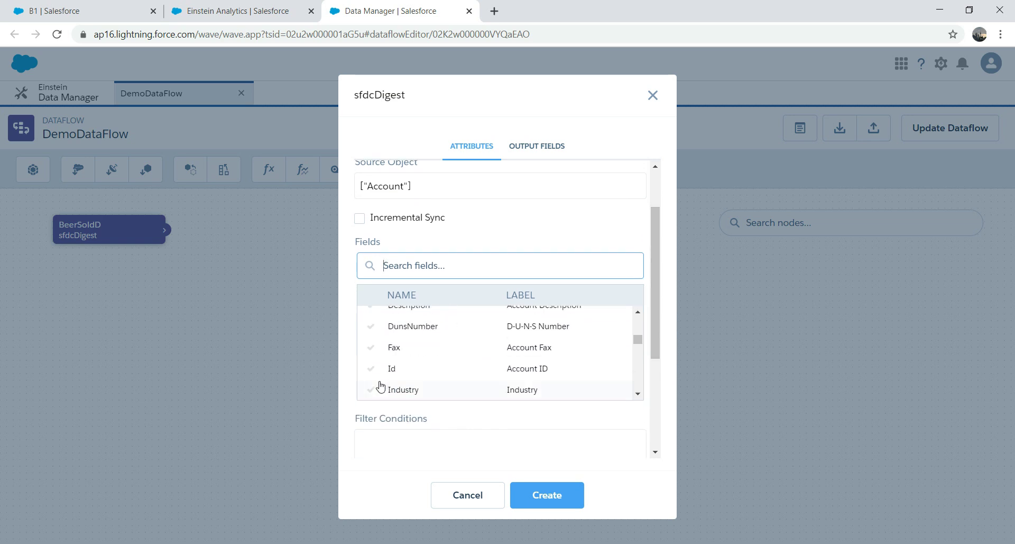
{"action": "scroll", "coordinate": [391, 368], "scroll_direction": "up", "scroll_amount": 6}
{"action": "left_click", "coordinate": [638, 395]}
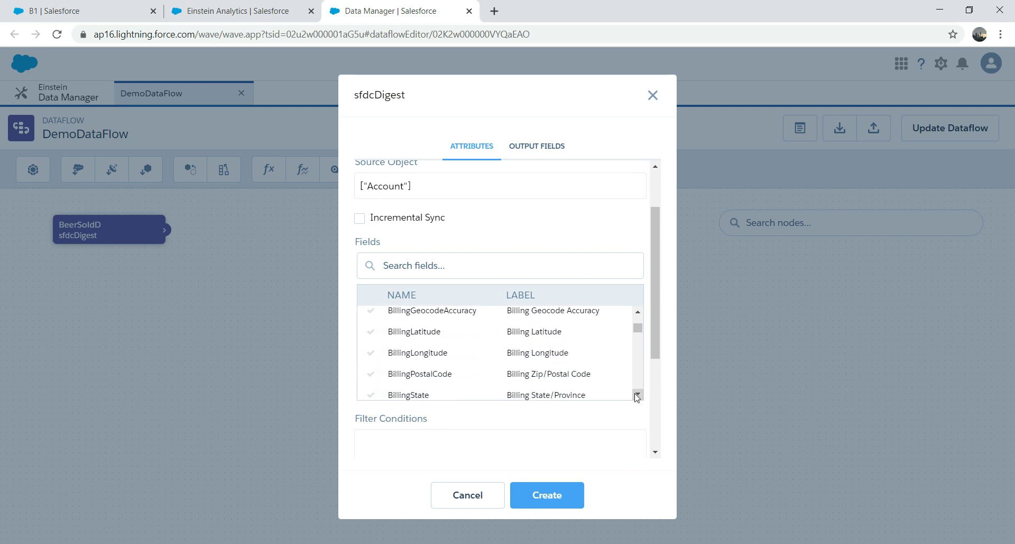
{"action": "left_click", "coordinate": [455, 270]}
{"action": "type", "text": "name"}
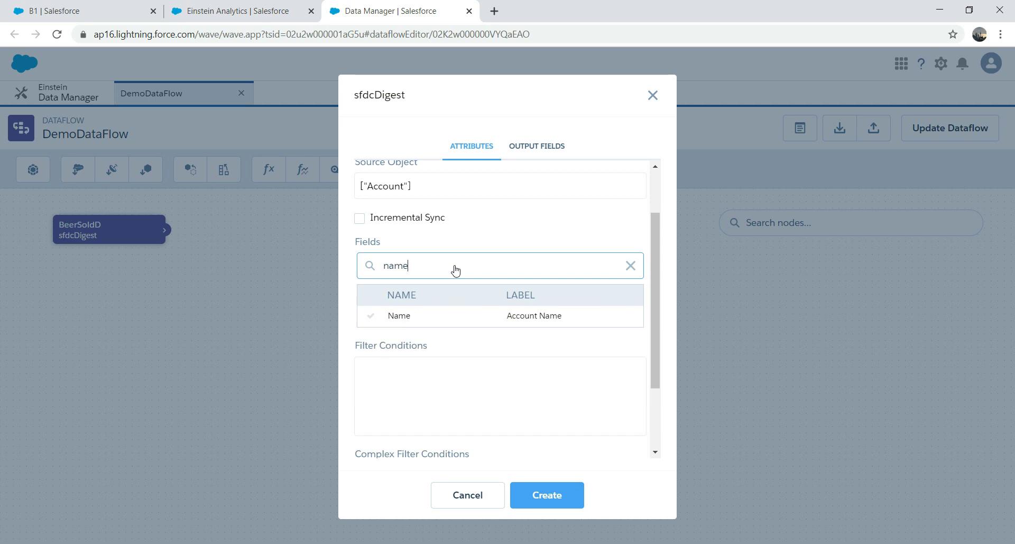
{"action": "left_click", "coordinate": [371, 316]}
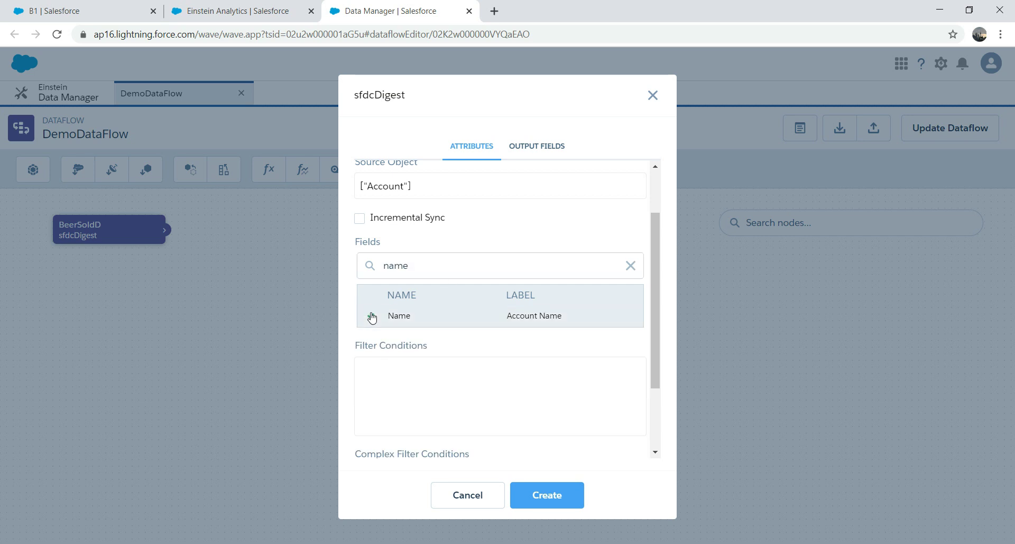
{"action": "double_click", "coordinate": [455, 263]}
{"action": "type", "text": "id"}
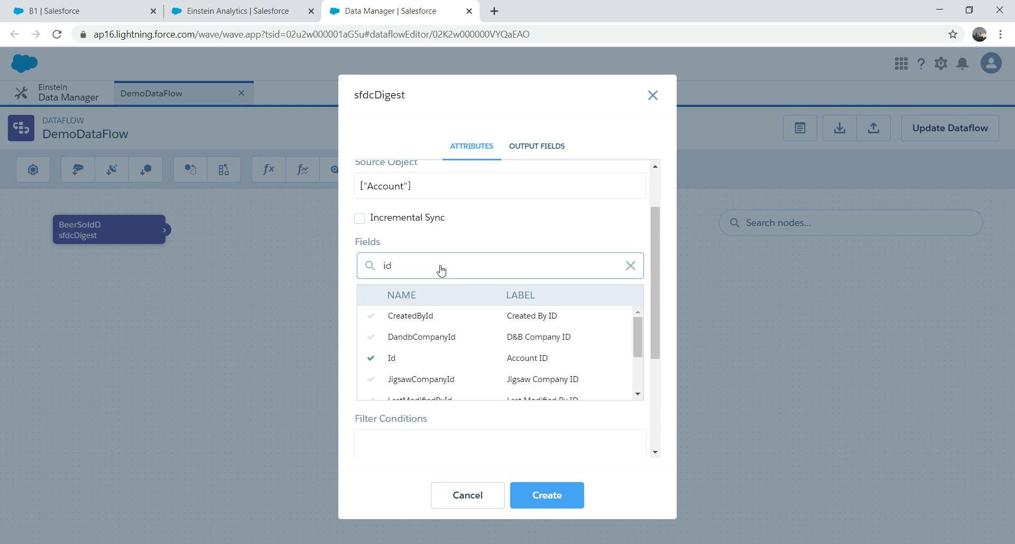
{"action": "left_click", "coordinate": [546, 498]}
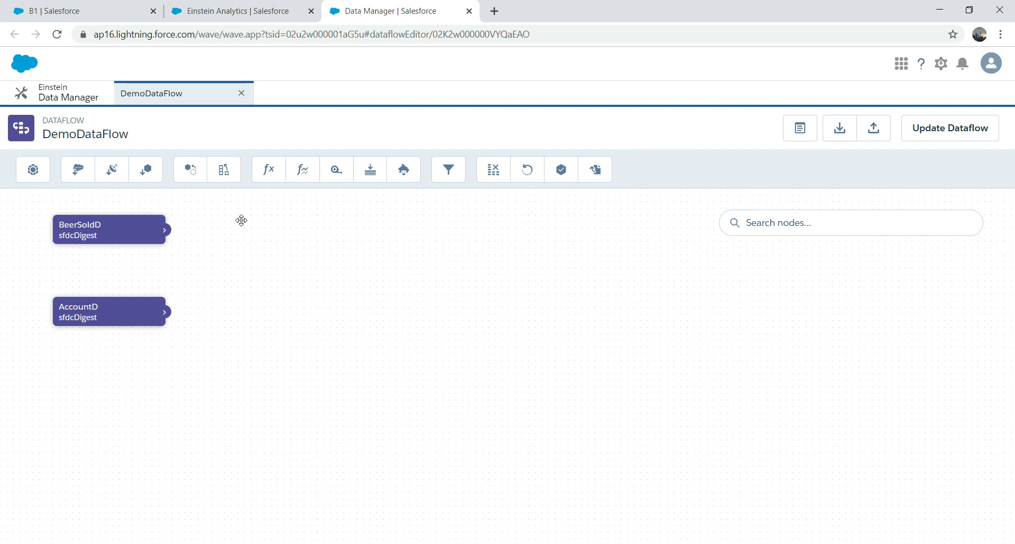
Start an augment node named CombineBeerAndAccountD with BeerSoldD as its left source and Account__c as its left key.
{"action": "left_click", "coordinate": [225, 172]}
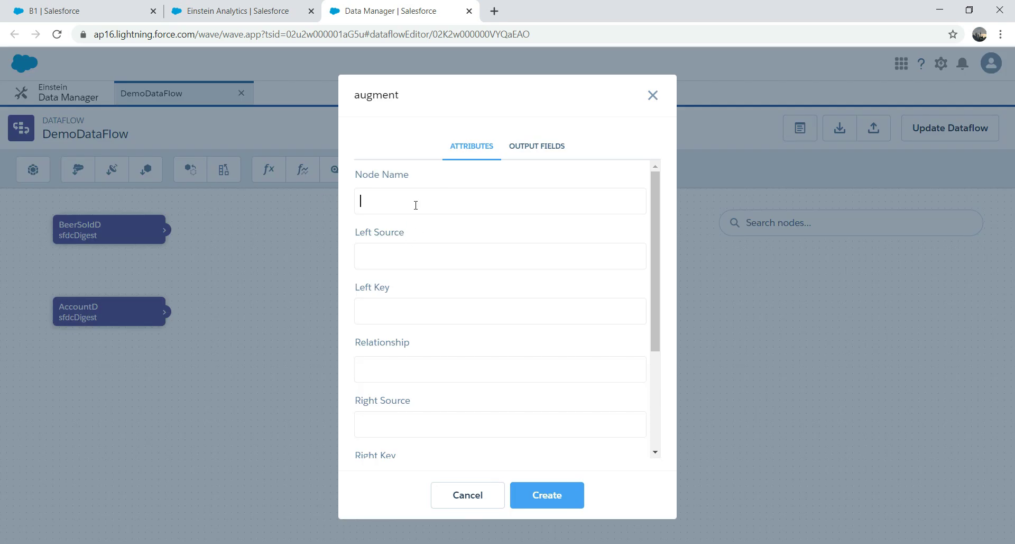
{"action": "type", "text": "CombineBeerAndAccountD"}
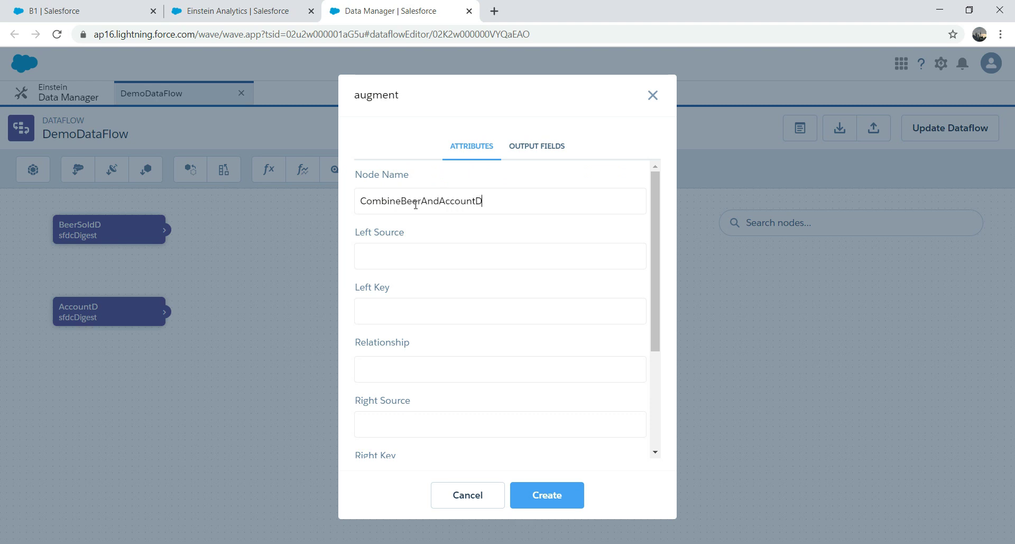
{"action": "left_click", "coordinate": [385, 260]}
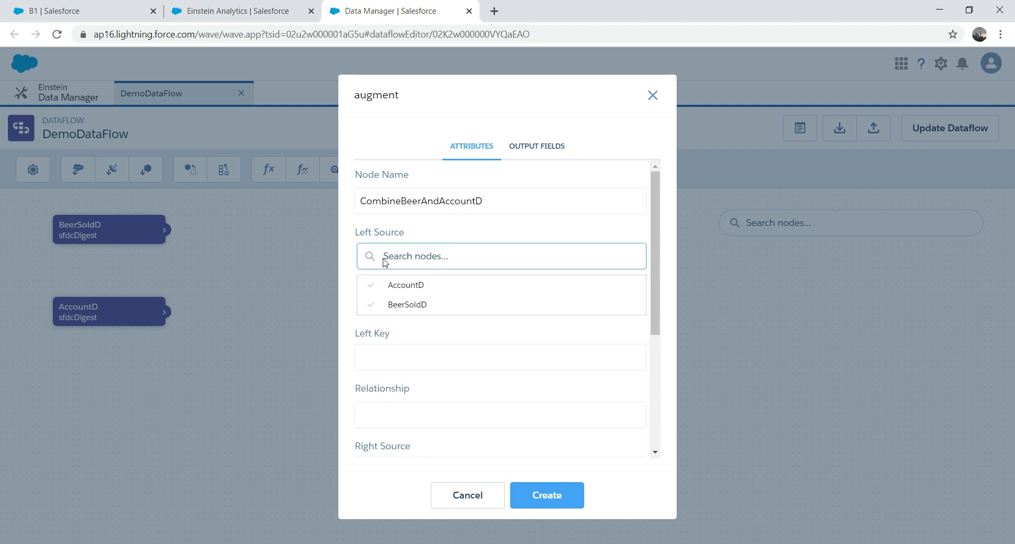
{"action": "left_click", "coordinate": [424, 306]}
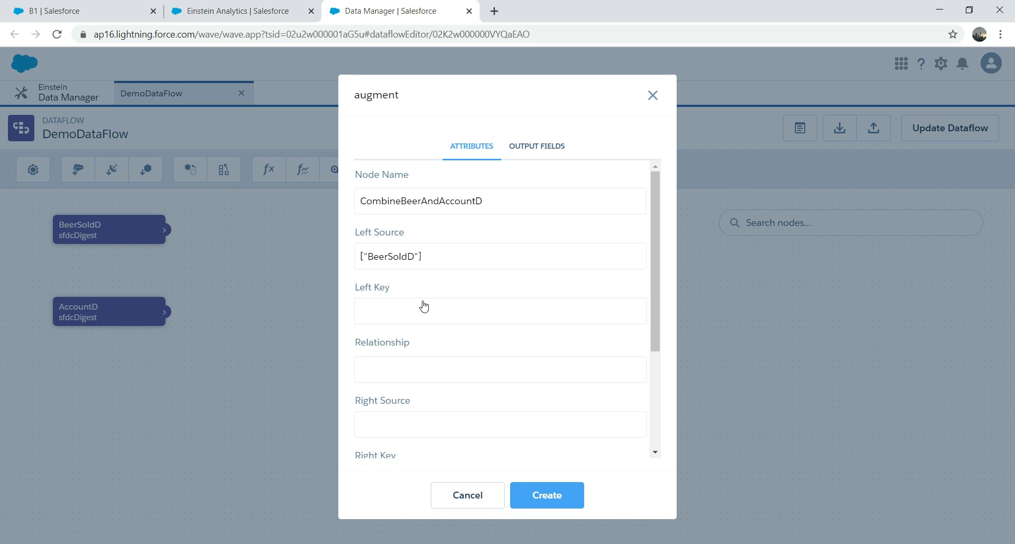
{"action": "left_click", "coordinate": [405, 316]}
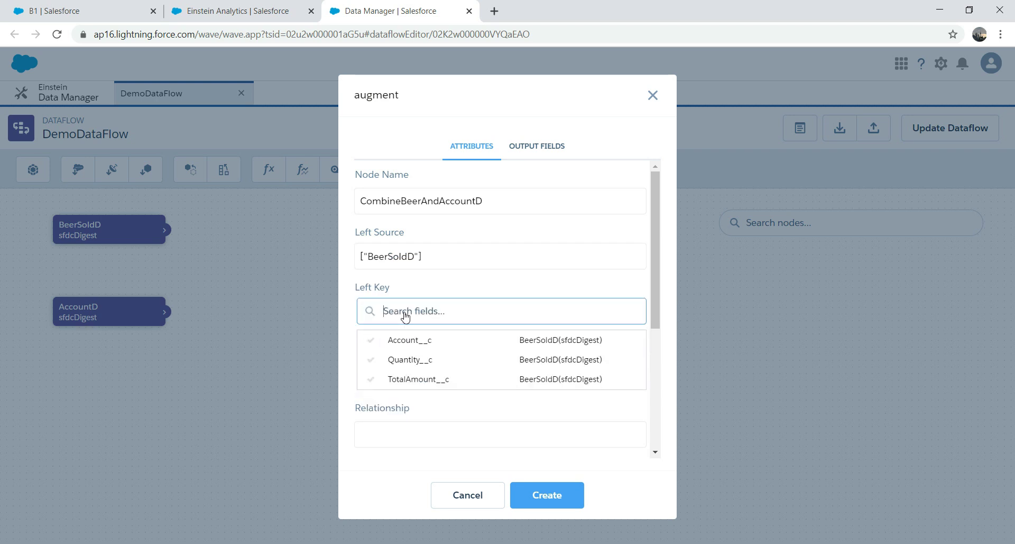
{"action": "left_click", "coordinate": [412, 341]}
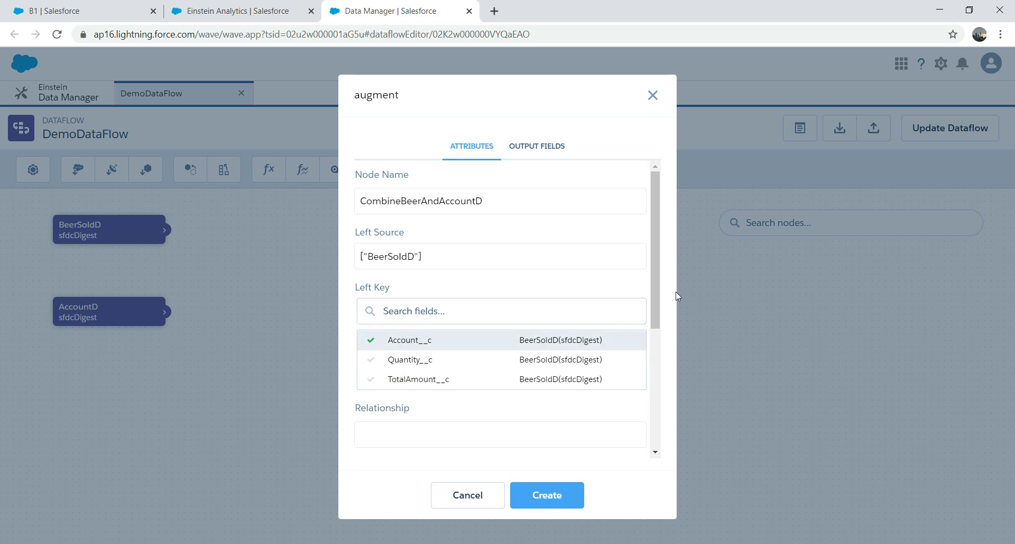
{"action": "left_click", "coordinate": [668, 334]}
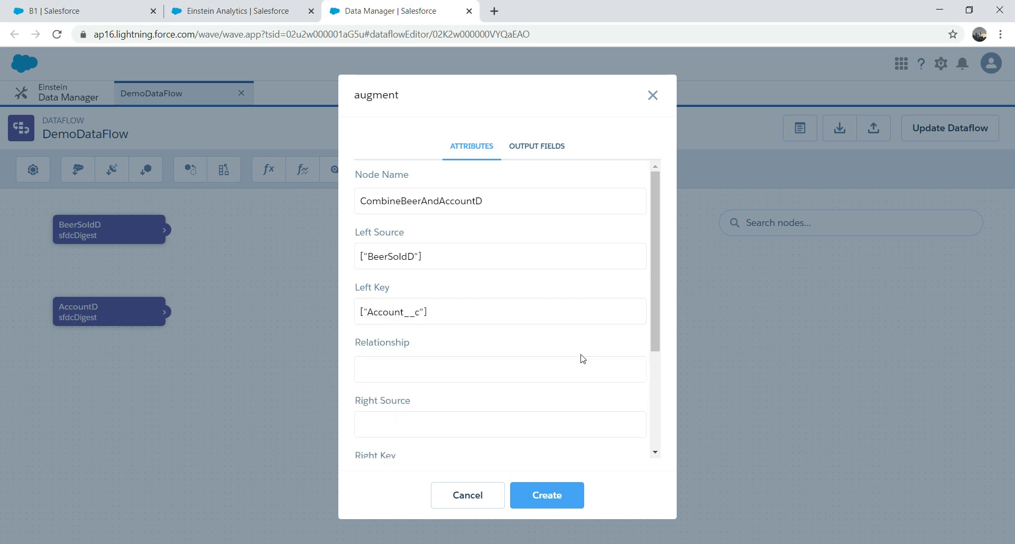
Set the augment node's relationship to AccountBeer.
{"action": "left_click", "coordinate": [466, 369]}
{"action": "type", "text": "A"}
{"action": "key", "text": "BackSpace"}
{"action": "type", "text": "Accb"}
{"action": "double_click", "coordinate": [405, 369]}
{"action": "type", "text": "AccountBeer"}
Set the augment node's right source to AccountD and its right key to Id.
{"action": "left_click", "coordinate": [415, 424]}
{"action": "left_click", "coordinate": [667, 264]}
{"action": "scroll", "coordinate": [660, 281], "scroll_direction": "down", "scroll_amount": 1}
{"action": "left_click_drag", "start_coordinate": [660, 281], "coordinate": [650, 336]}
{"action": "left_click", "coordinate": [569, 303]}
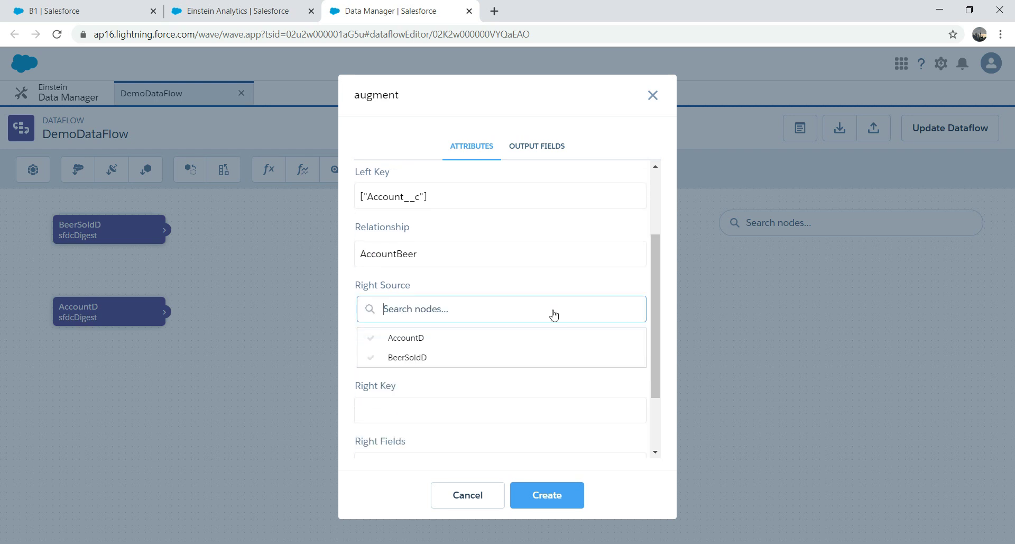
{"action": "left_click", "coordinate": [423, 338]}
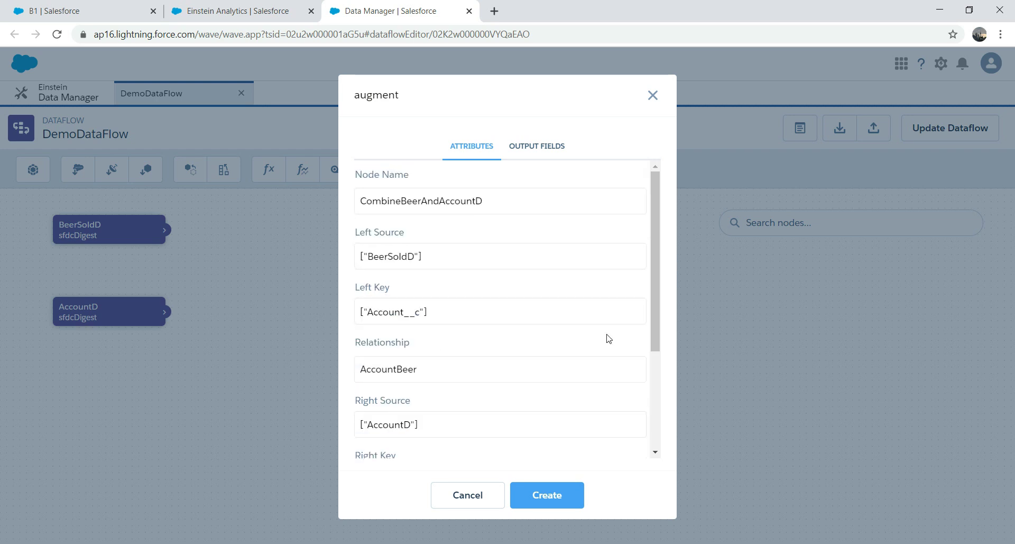
{"action": "left_click_drag", "start_coordinate": [658, 294], "coordinate": [652, 362]}
{"action": "left_click", "coordinate": [574, 357]}
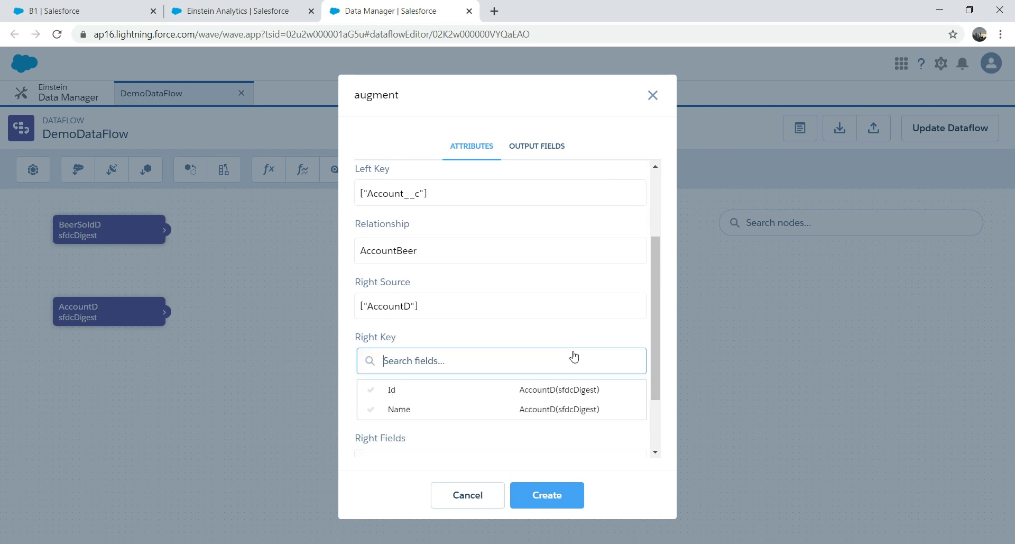
{"action": "left_click", "coordinate": [399, 390]}
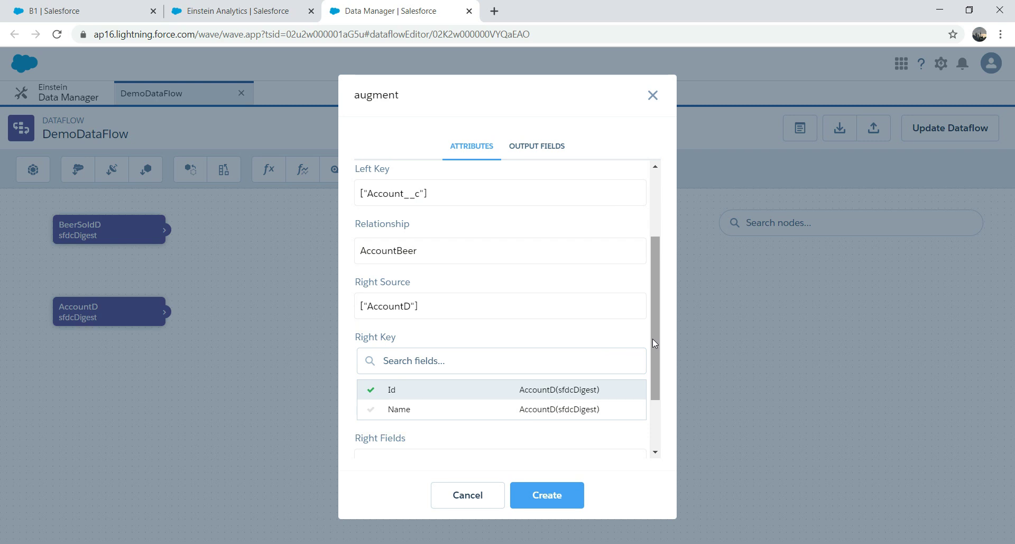
Include Id and Name as the augment node's right fields and create the node.
{"action": "scroll", "coordinate": [654, 343], "scroll_direction": "down", "scroll_amount": 3}
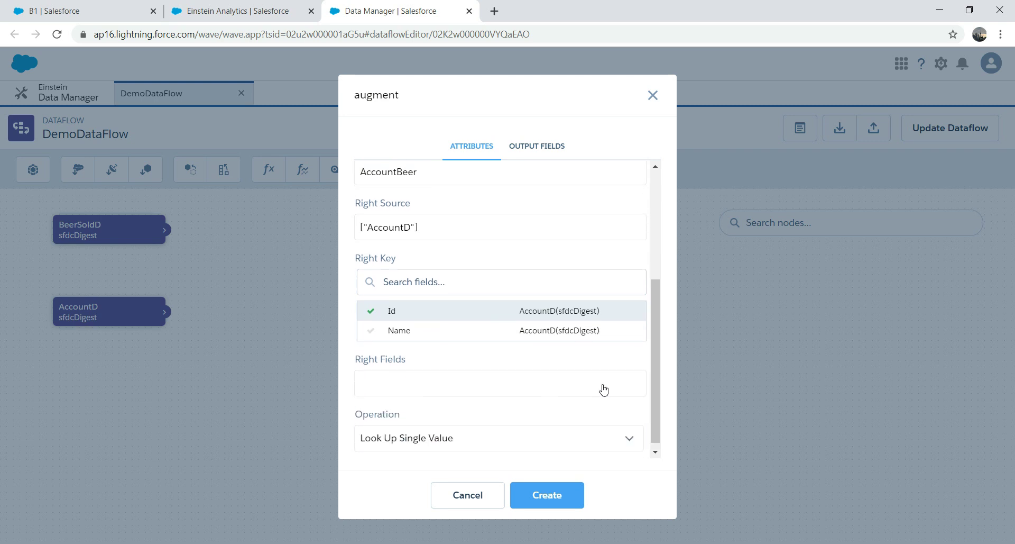
{"action": "left_click", "coordinate": [534, 387]}
{"action": "left_click", "coordinate": [372, 367]}
{"action": "left_click", "coordinate": [372, 386]}
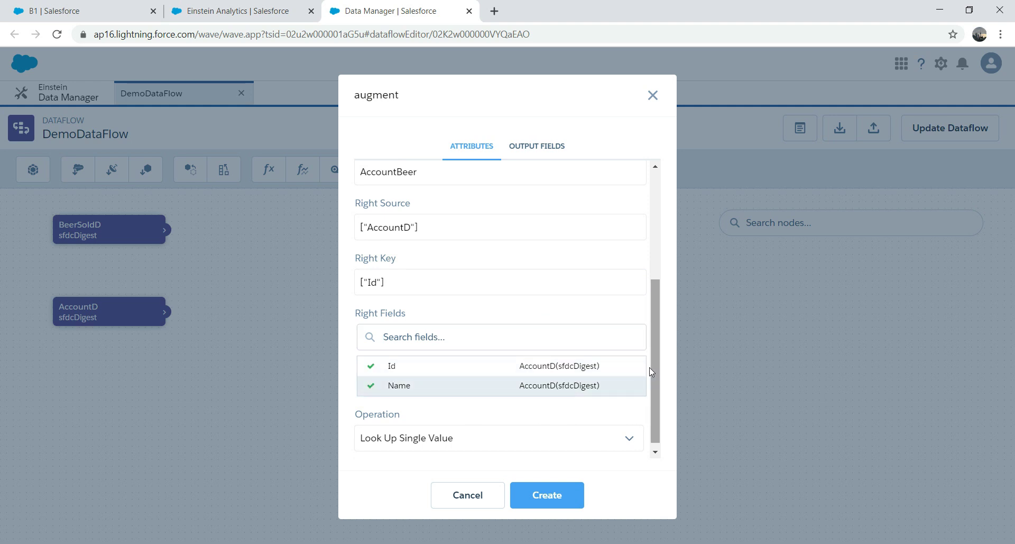
{"action": "left_click", "coordinate": [549, 500]}
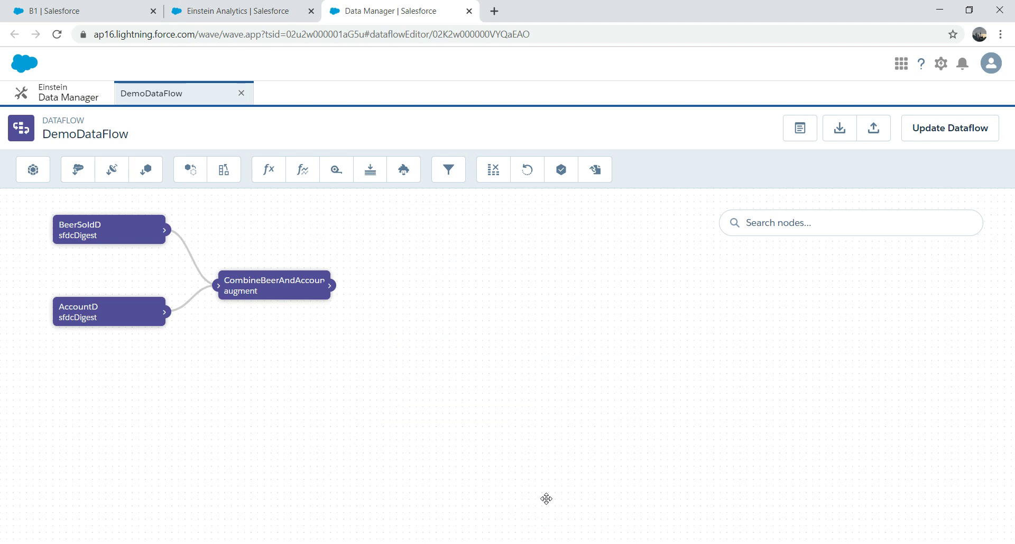
Start an sfdcRegister node named RegAccBeerD with CombineBeerAndAccountD as its source node.
{"action": "left_click", "coordinate": [565, 179]}
{"action": "left_click", "coordinate": [433, 210]}
{"action": "type", "text": "RegAccBeerD"}
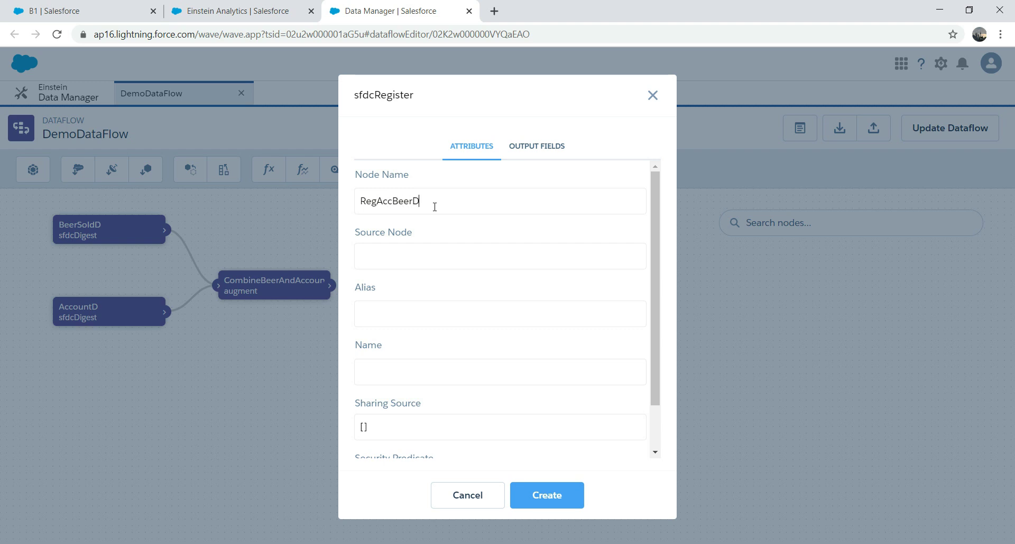
{"action": "left_click", "coordinate": [399, 262]}
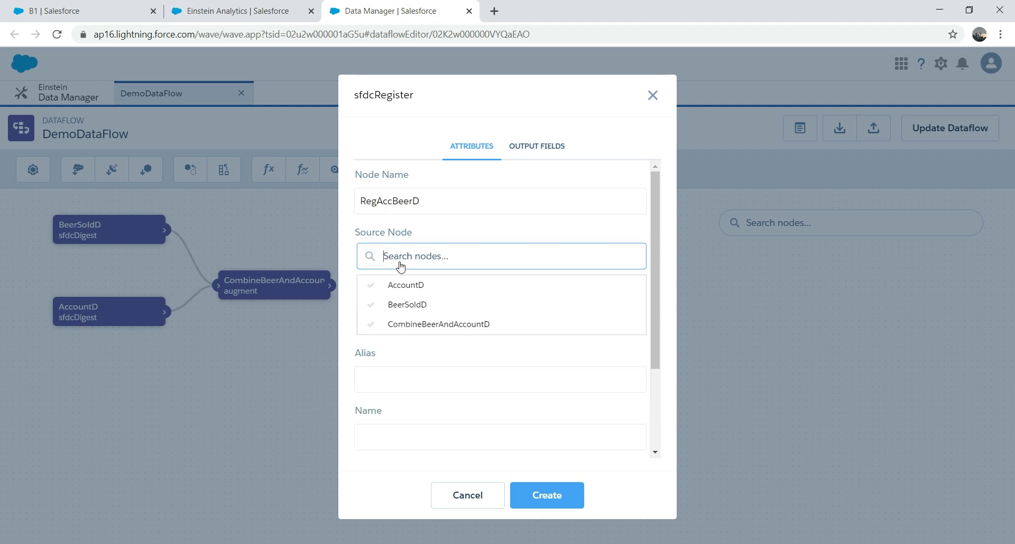
{"action": "left_click", "coordinate": [426, 324]}
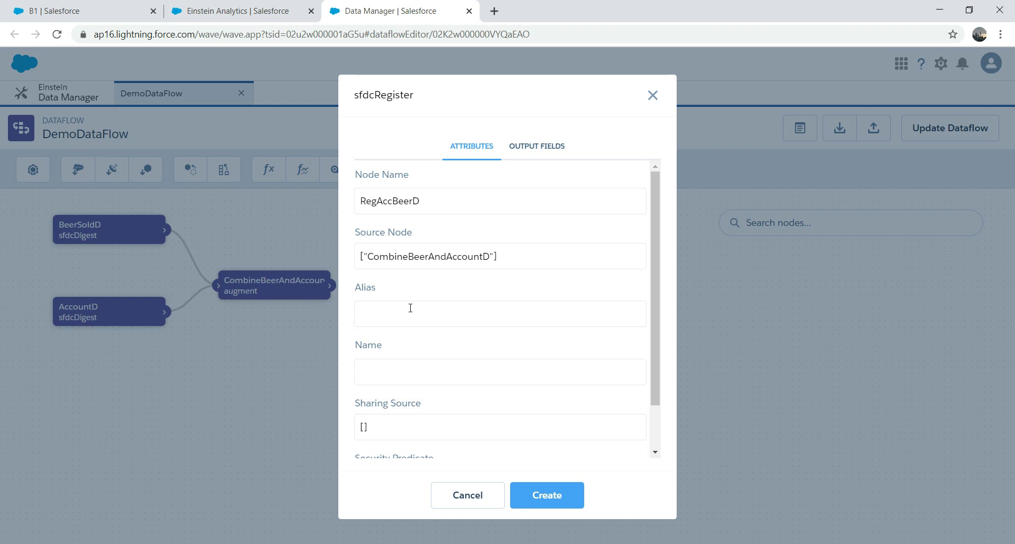
Set both the register node's alias and name to AccBeerRegD and create the node.
{"action": "type", "text": "B"}
{"action": "key", "text": "BackSpace"}
{"action": "type", "text": "AccBeerRegD"}
{"action": "left_click_drag", "start_coordinate": [503, 314], "coordinate": [353, 316]}
{"action": "key", "text": "ctrl+c"}
{"action": "left_click", "coordinate": [376, 370]}
{"action": "key", "text": "ctrl+v"}
{"action": "left_click_drag", "start_coordinate": [655, 268], "coordinate": [652, 363]}
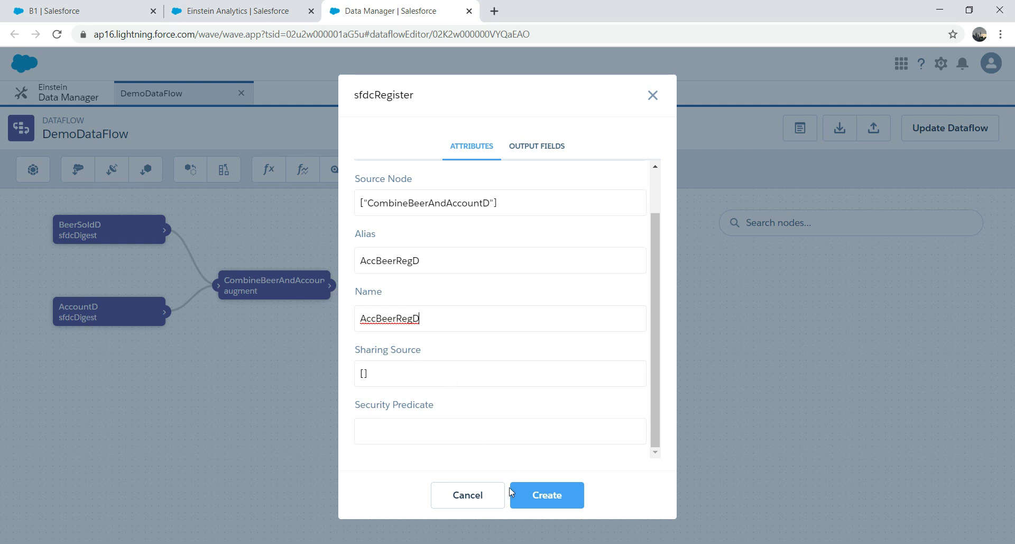
{"action": "left_click", "coordinate": [541, 497]}
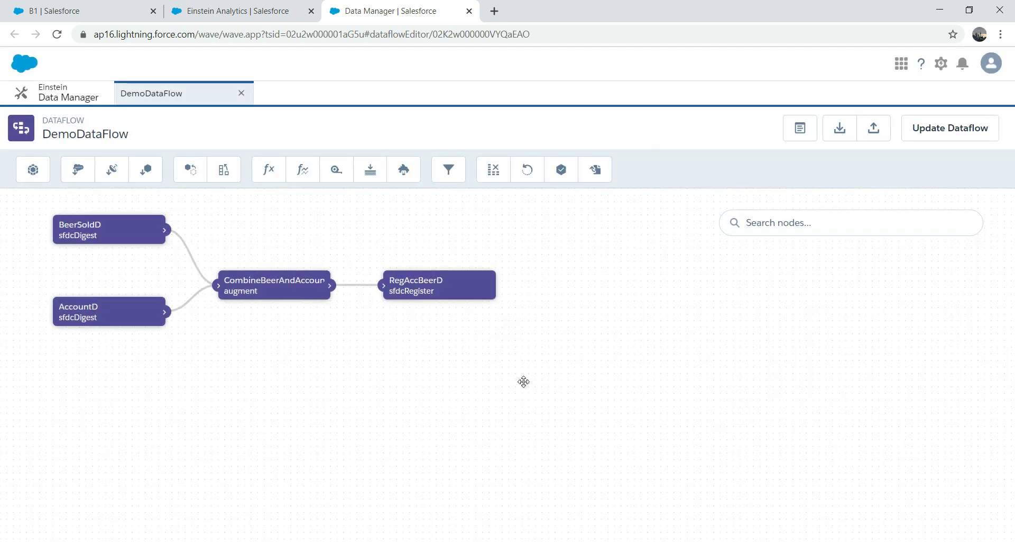
Update DemoDataFlow with the new nodes and run it.
{"action": "left_click", "coordinate": [961, 127]}
{"action": "left_click", "coordinate": [648, 337]}
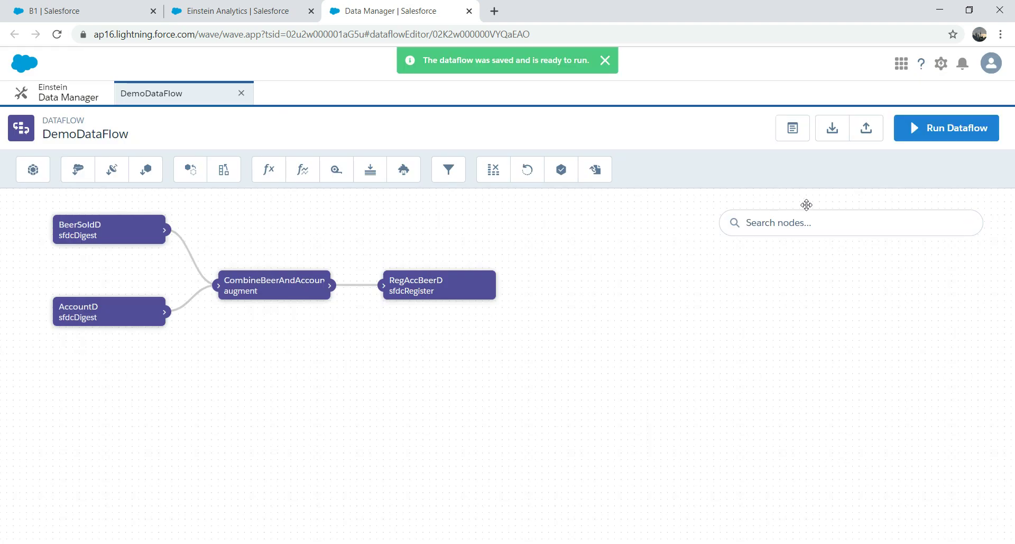
{"action": "left_click", "coordinate": [932, 131]}
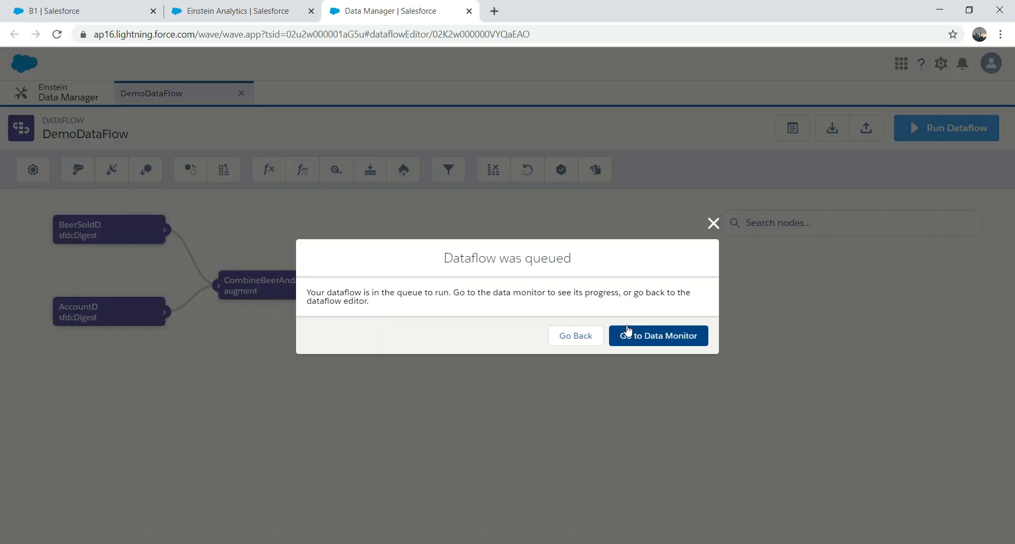
Open the data monitor and reload it to check the status of the DemoDataFlow run.
{"action": "left_click", "coordinate": [638, 342]}
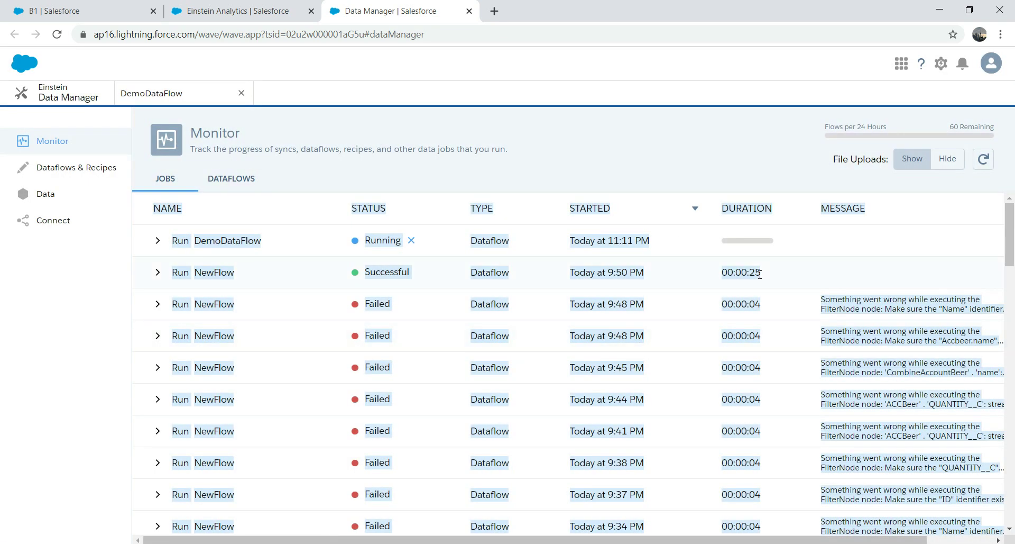
{"action": "left_click", "coordinate": [681, 170]}
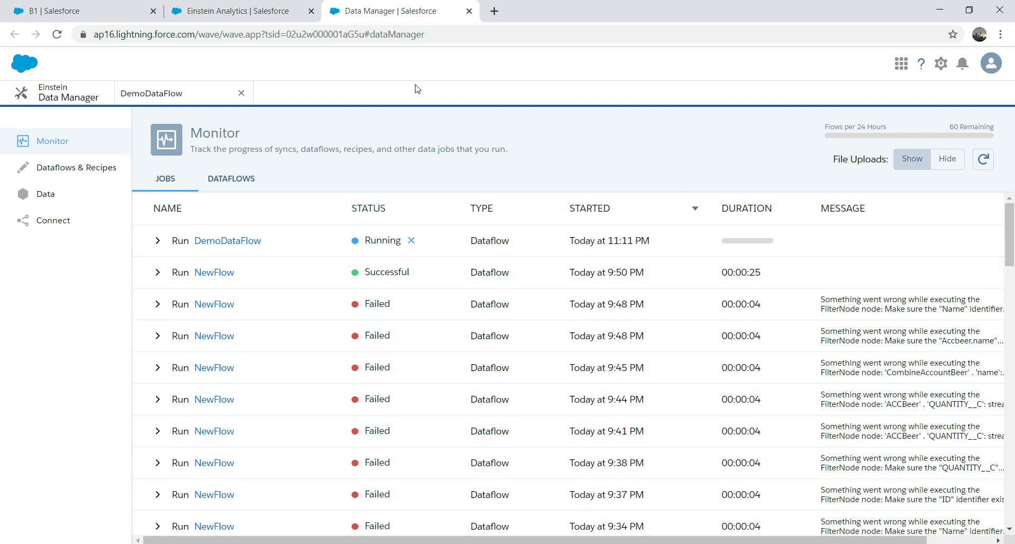
{"action": "left_click", "coordinate": [406, 33]}
{"action": "key", "text": "Return"}
{"action": "double_click", "coordinate": [782, 33]}
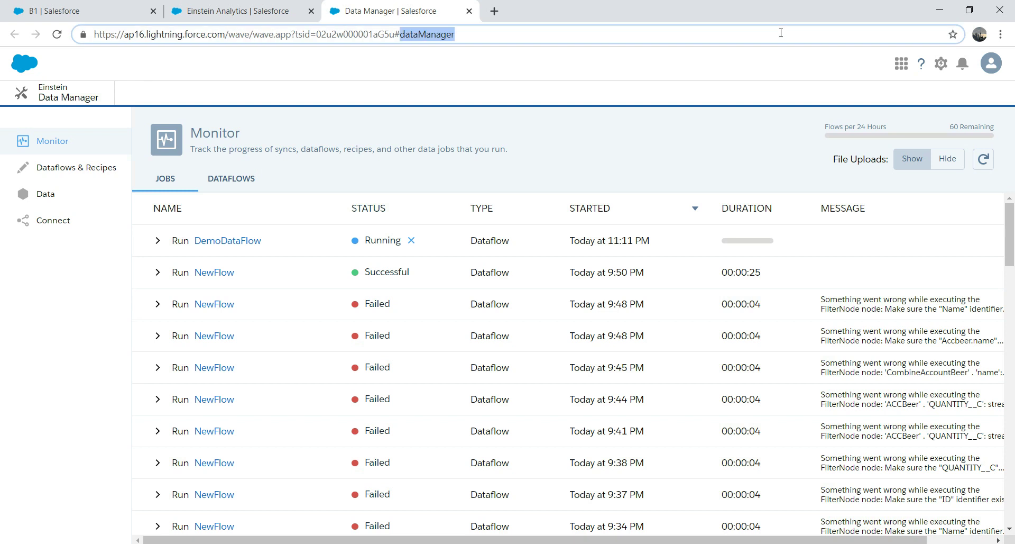
{"action": "triple_click", "coordinate": [782, 33]}
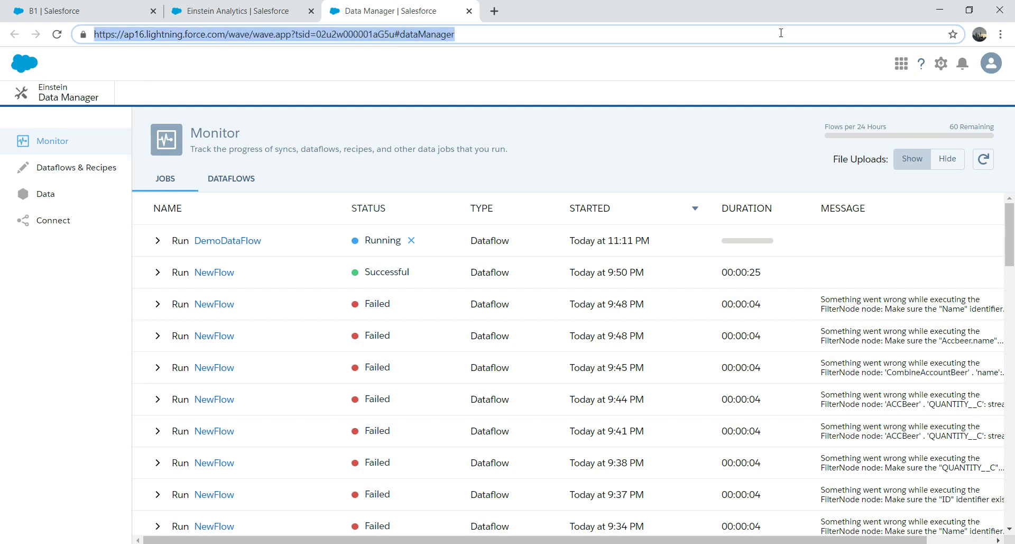
{"action": "key", "text": "Return"}
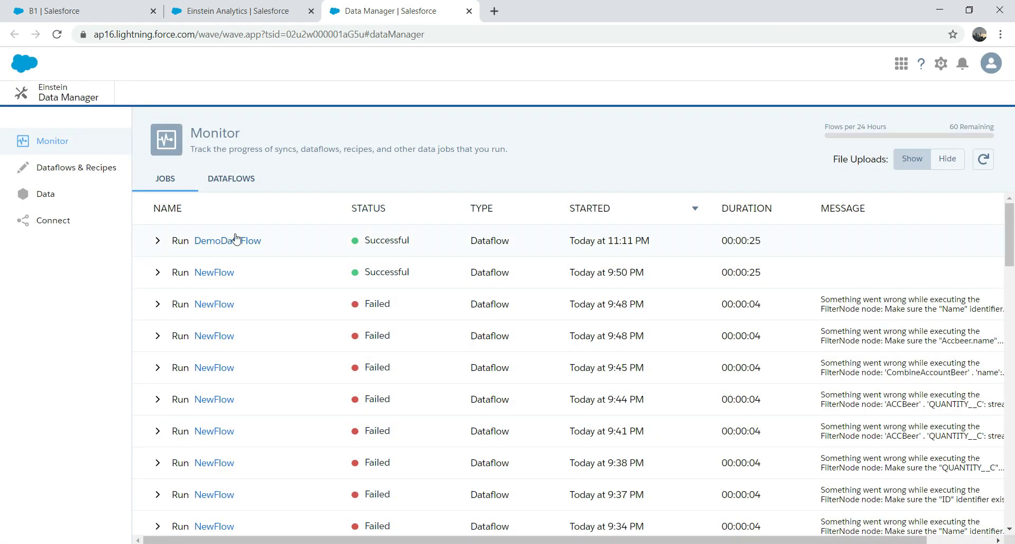
Explore the AccBeerRegD dataset in a new lens and group its bars by AccountBeer.Name.
{"action": "left_click", "coordinate": [50, 195]}
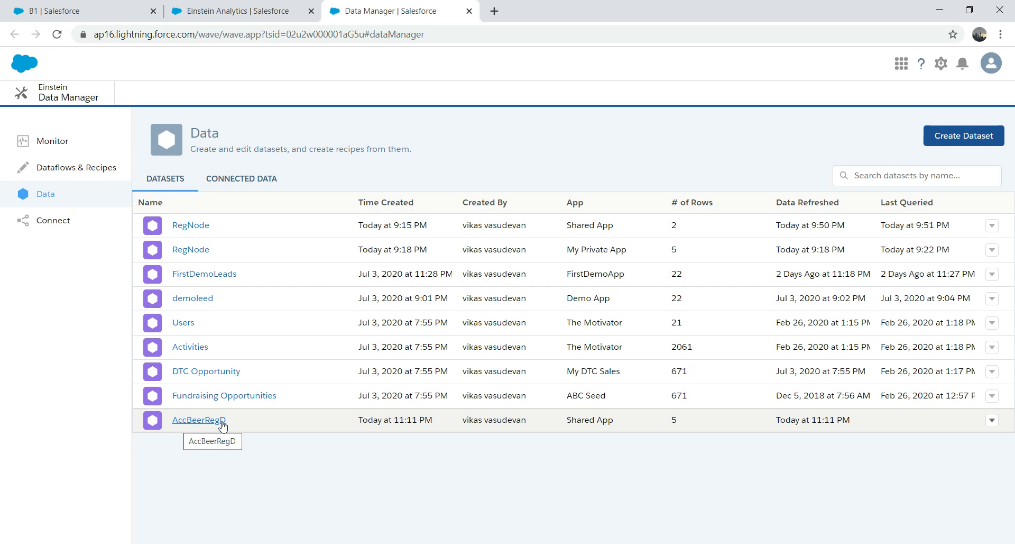
{"action": "left_click", "coordinate": [992, 421]}
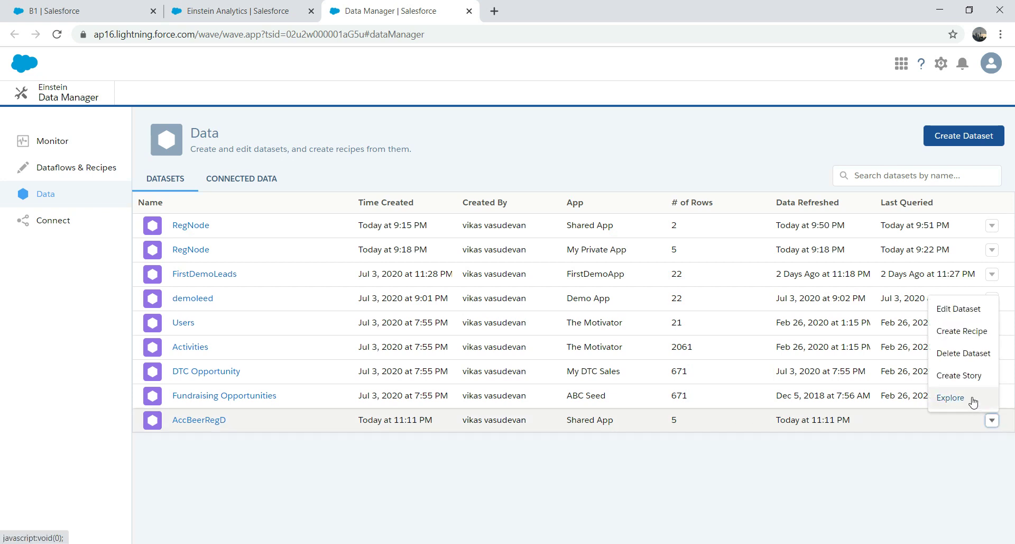
{"action": "left_click", "coordinate": [951, 398]}
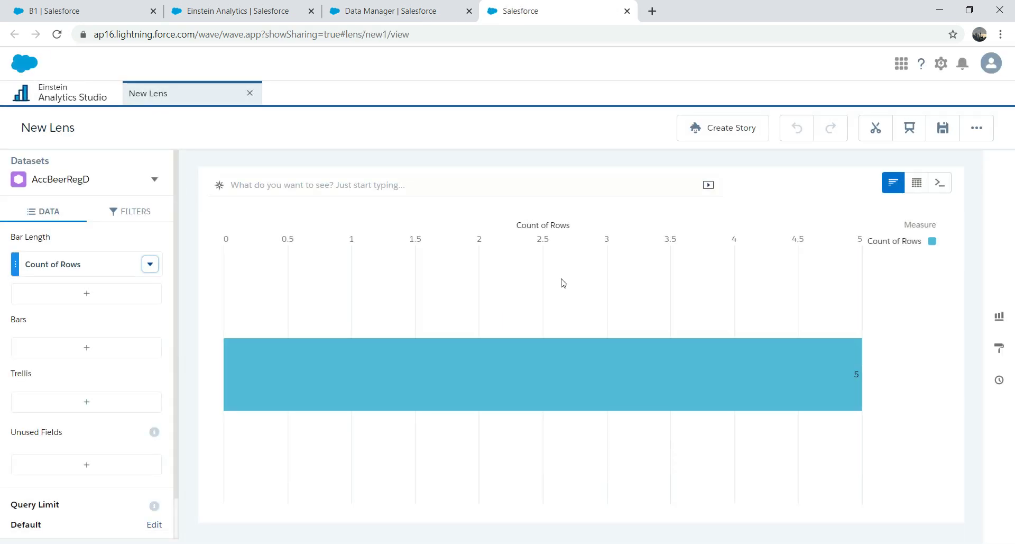
{"action": "left_click", "coordinate": [102, 352]}
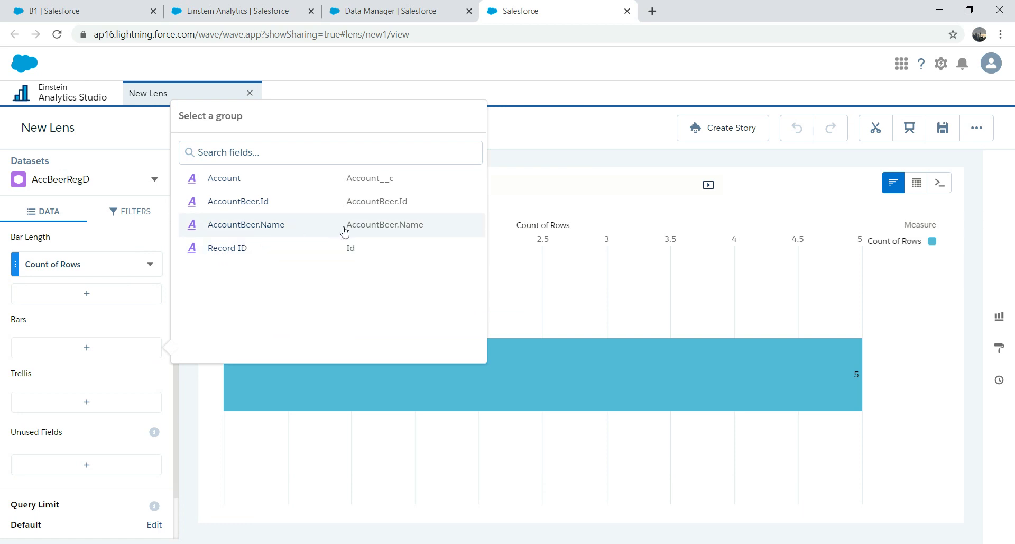
{"action": "left_click", "coordinate": [389, 228]}
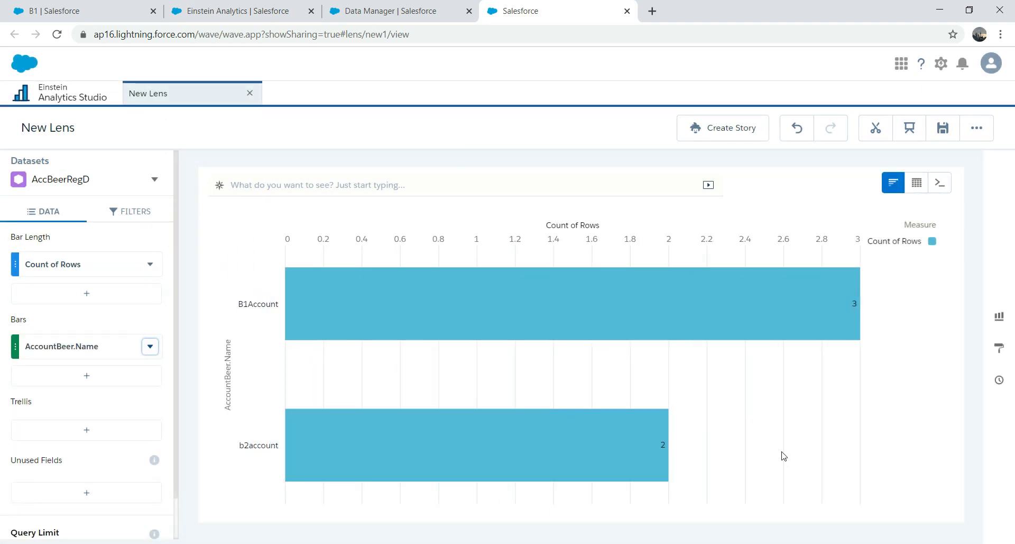
Show all BeerSolds records in their list view and compare them with the AccBeerRegD lens chart.
{"action": "left_click", "coordinate": [49, 5]}
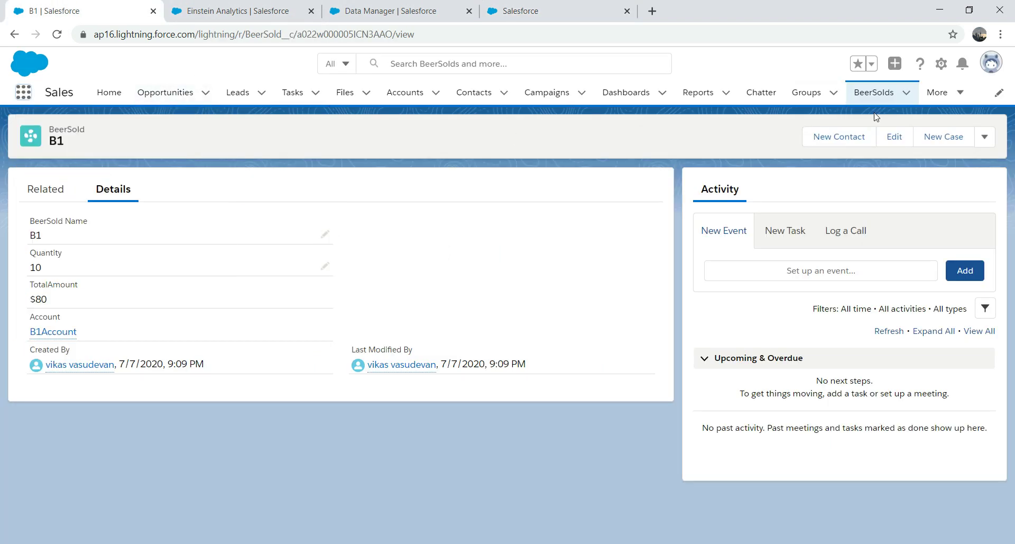
{"action": "left_click", "coordinate": [876, 95]}
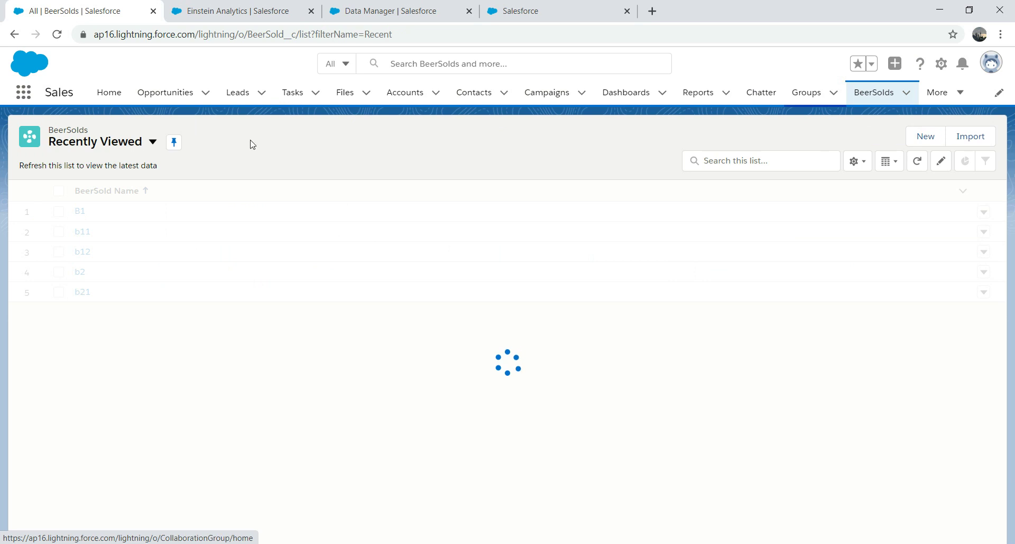
{"action": "left_click", "coordinate": [152, 142]}
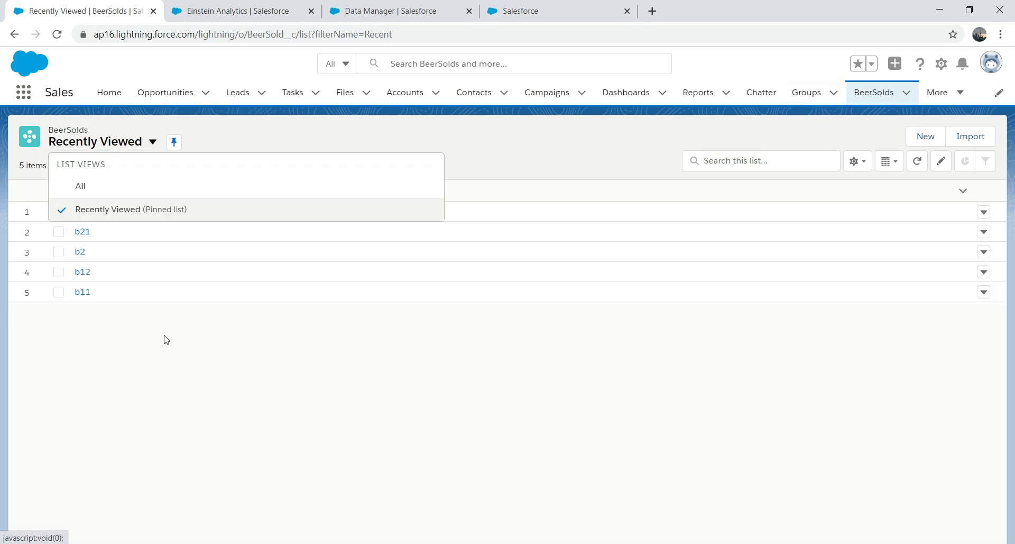
{"action": "left_click", "coordinate": [152, 141]}
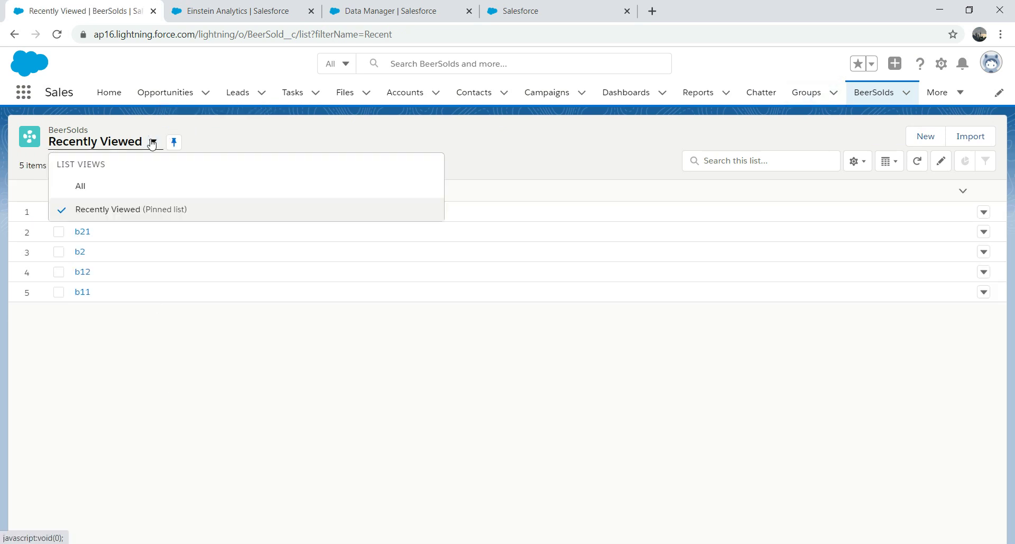
{"action": "left_click", "coordinate": [79, 187]}
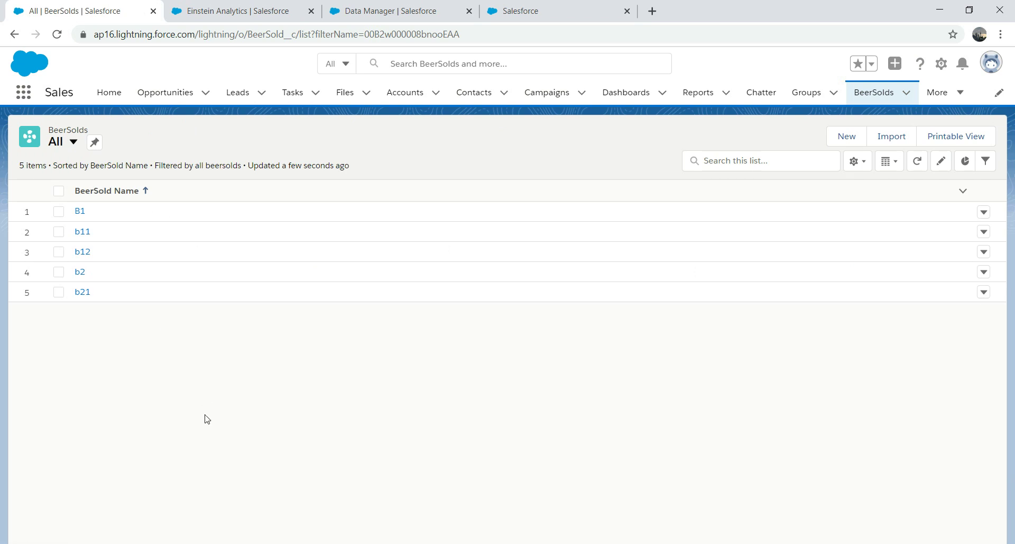
{"action": "left_click", "coordinate": [505, 16]}
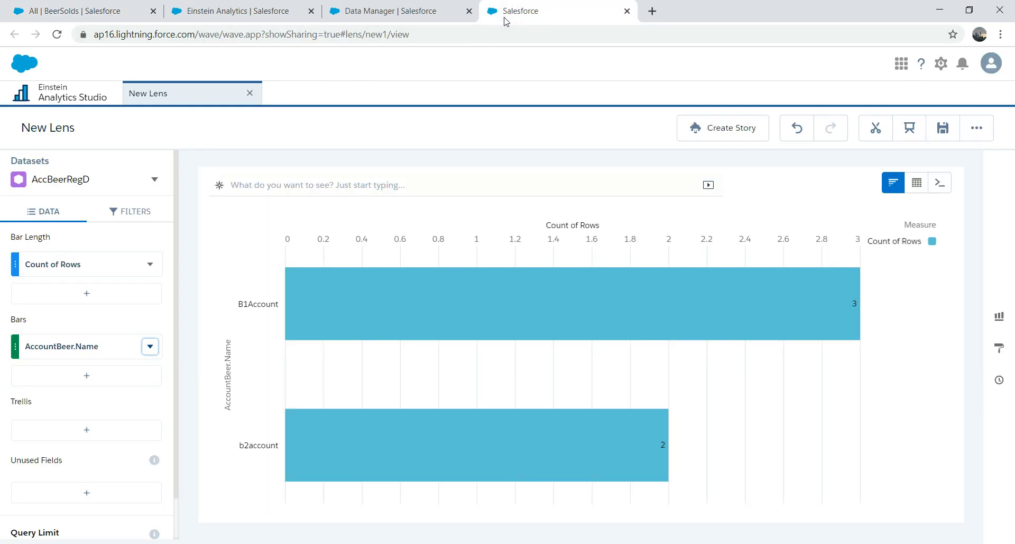
{"action": "mouse_move", "coordinate": [501, 273]}
Close the lens and open DemoDataFlow from the data manager's dataflows for editing.
{"action": "left_click", "coordinate": [628, 11]}
{"action": "left_click", "coordinate": [565, 112]}
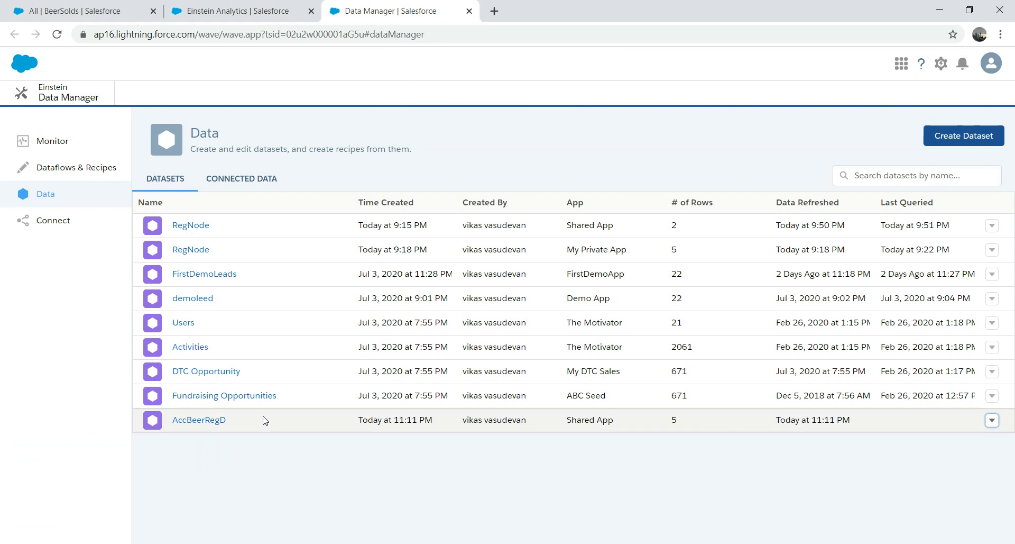
{"action": "left_click", "coordinate": [84, 168]}
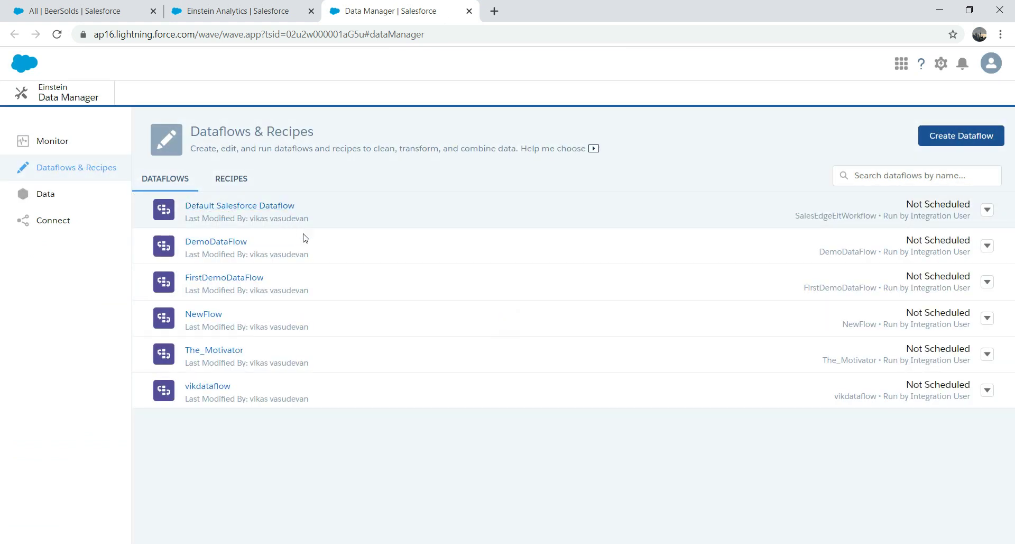
{"action": "left_click", "coordinate": [225, 243]}
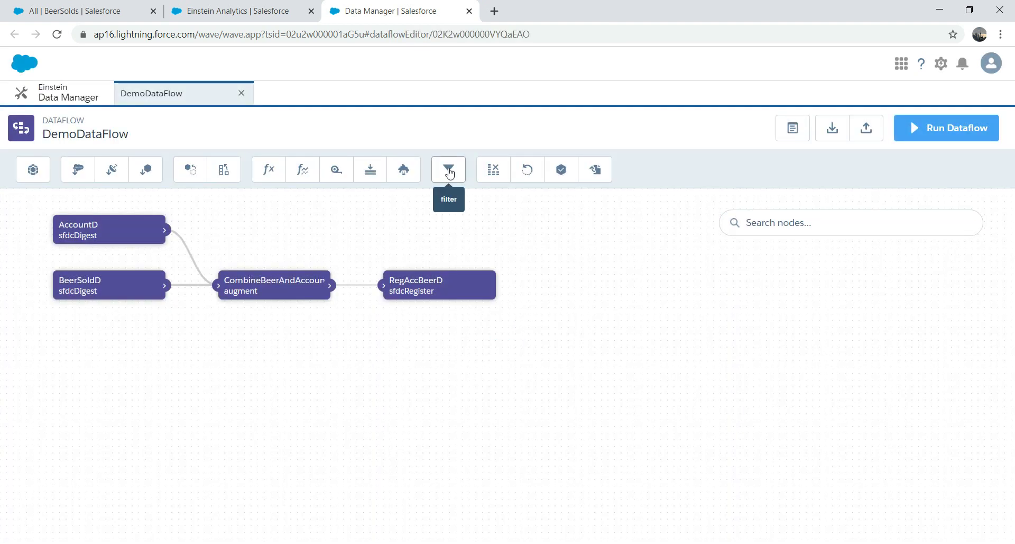
Start a filter node named FilterDataFlow with CombineBeerAndAccountD as its source.
{"action": "left_click", "coordinate": [449, 170]}
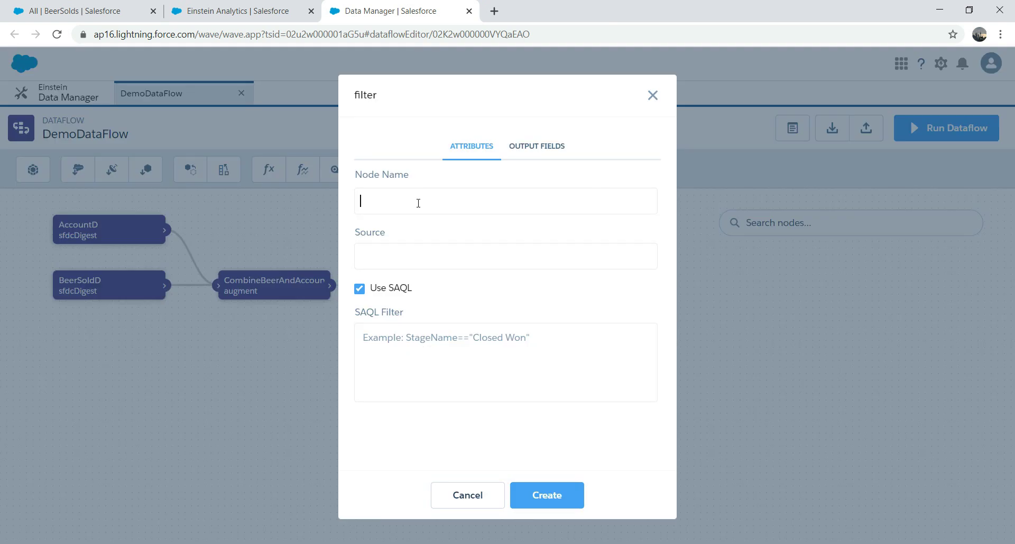
{"action": "type", "text": "FilterDataFlow"}
{"action": "left_click", "coordinate": [410, 256]}
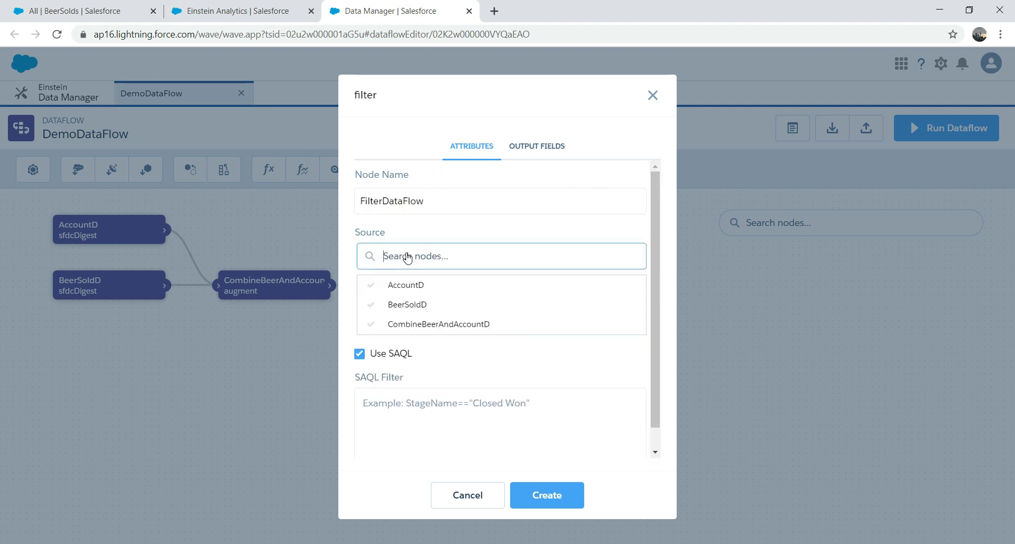
{"action": "left_click", "coordinate": [453, 324]}
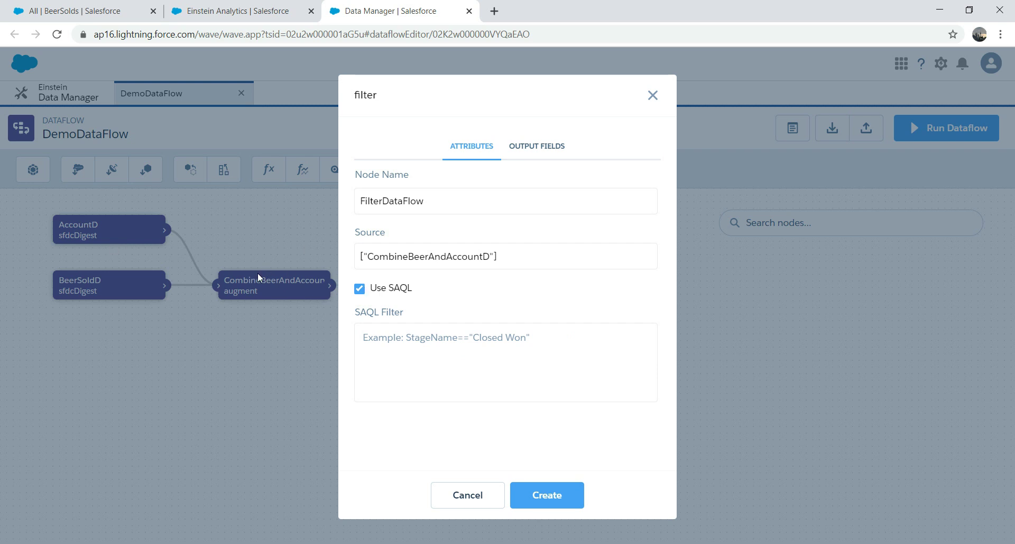
{"action": "left_click", "coordinate": [426, 345]}
{"action": "type", "text": "'"}
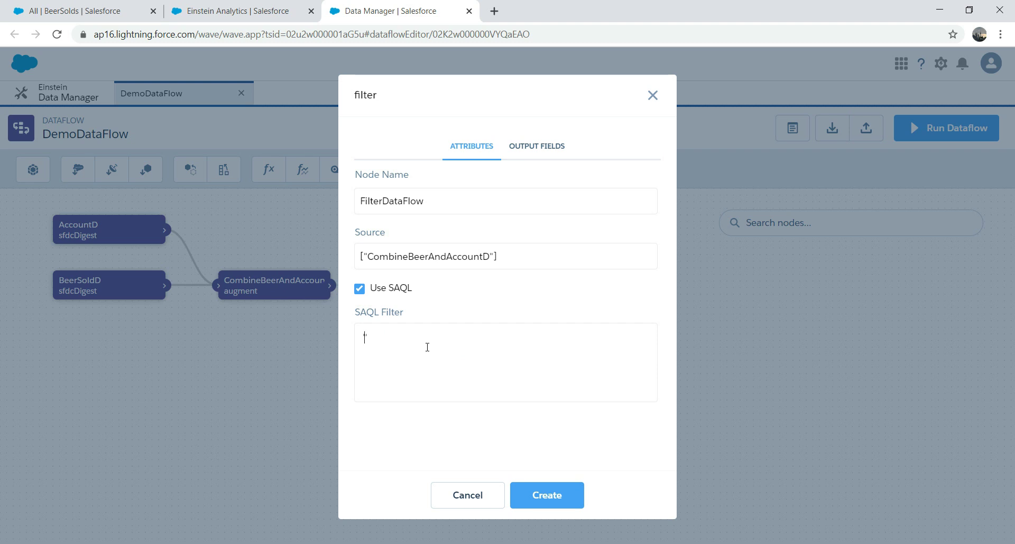
{"action": "type", "text": "A"}
Open the account linked to the B1 BeerSold record and copy its account name.
{"action": "left_click", "coordinate": [230, 6]}
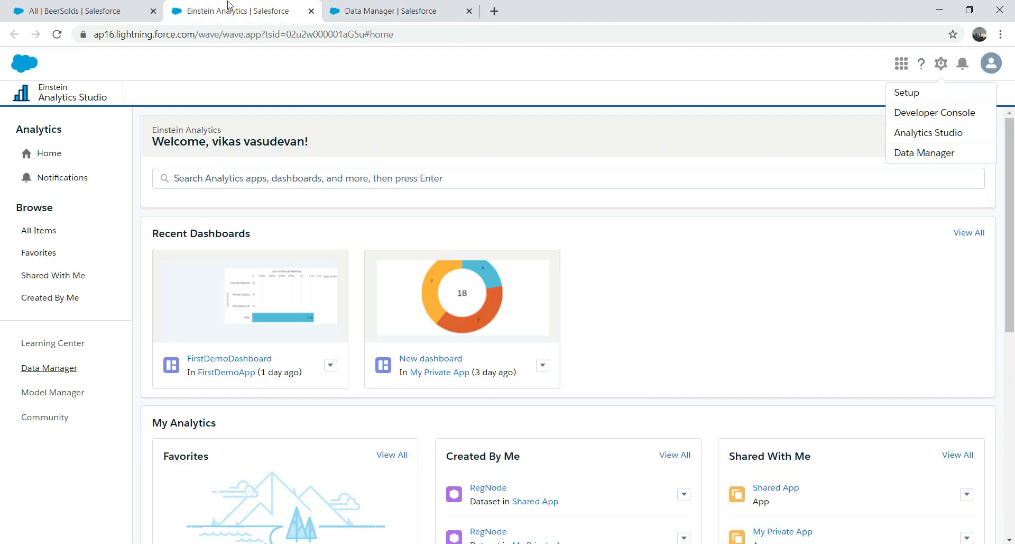
{"action": "left_click", "coordinate": [75, 4]}
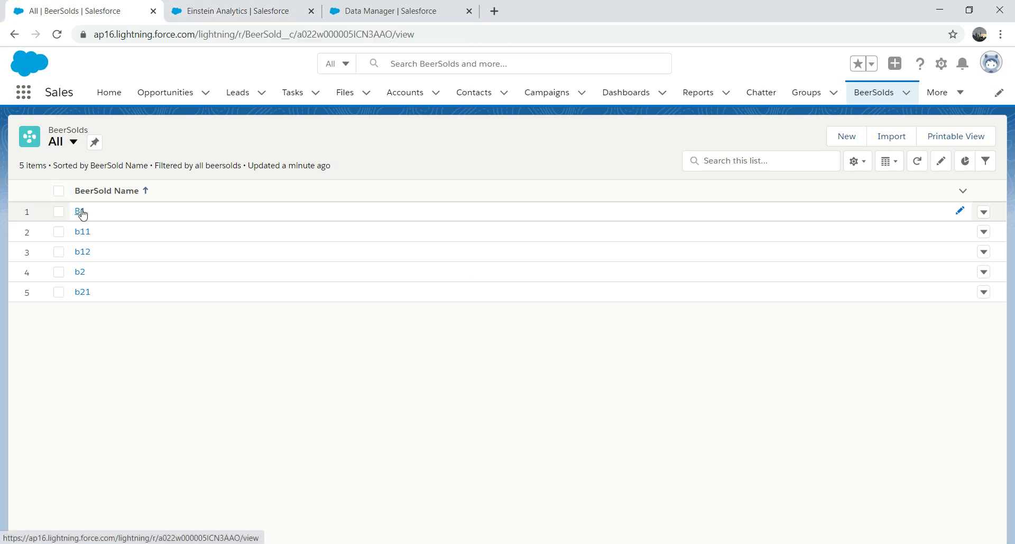
{"action": "left_click", "coordinate": [80, 211]}
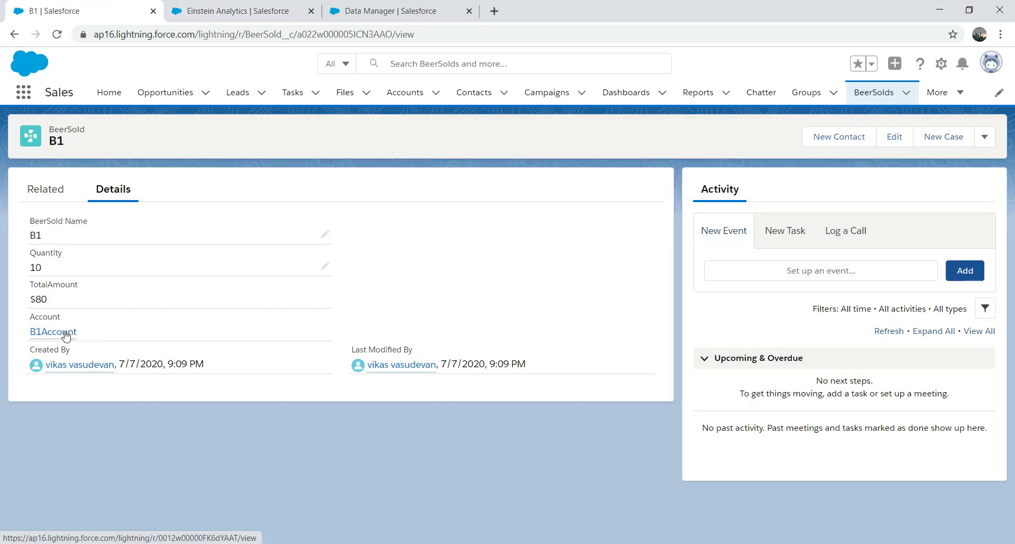
{"action": "left_click", "coordinate": [62, 331]}
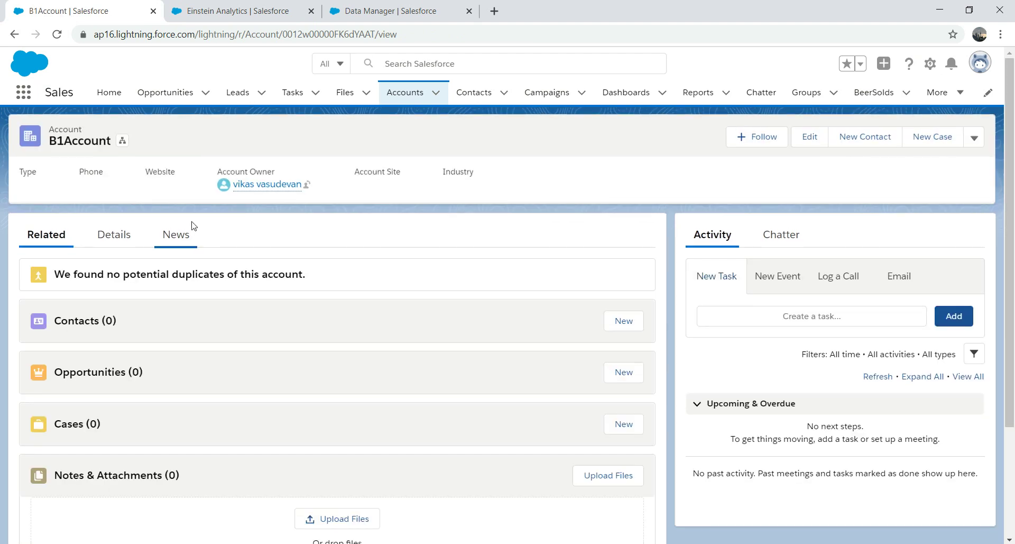
{"action": "left_click_drag", "start_coordinate": [114, 142], "coordinate": [50, 145]}
{"action": "key", "text": "ctrl+c"}
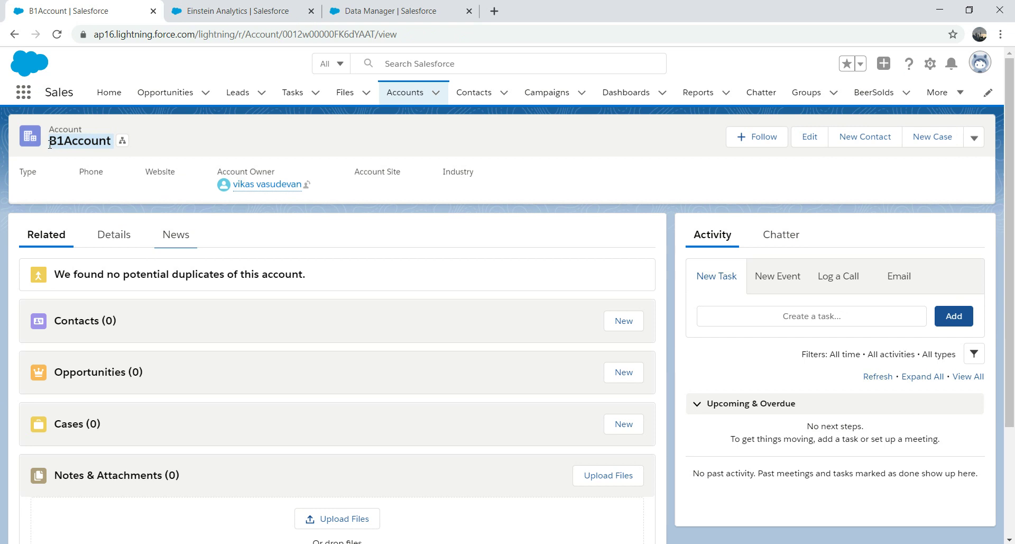
Set the filter node's SAQL filter to Accountbeer.Name= "B1Account" using the copied account name, and create the node.
{"action": "left_click", "coordinate": [391, 11]}
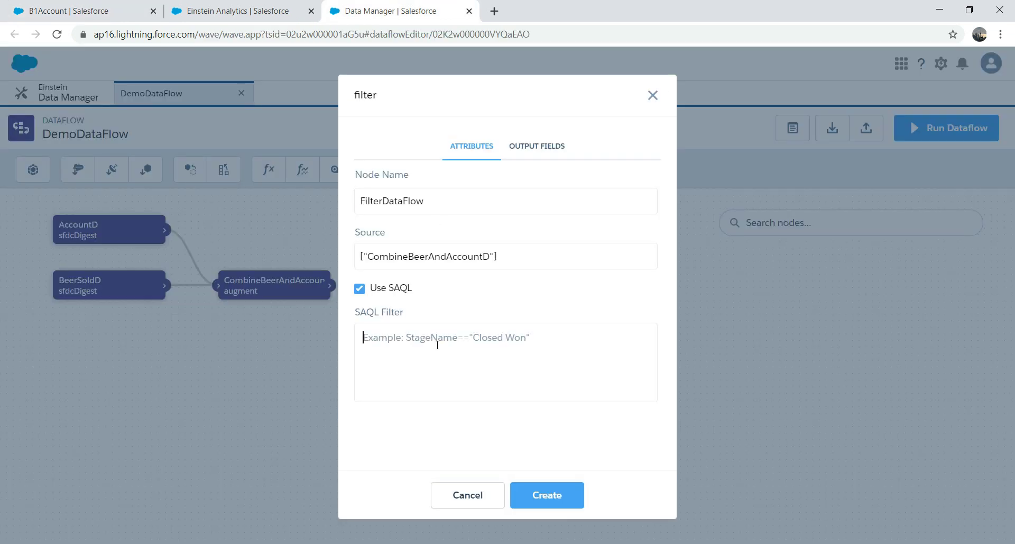
{"action": "key", "text": "ctrl+v"}
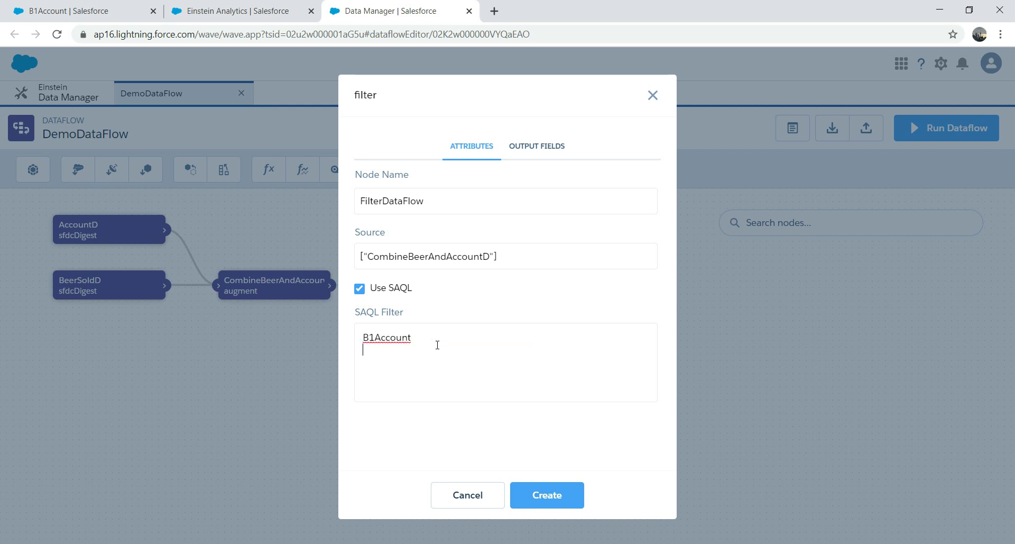
{"action": "type", "text": "\""}
{"action": "key", "text": "Left"}
{"action": "key", "text": "Left"}
{"action": "type", "text": "A"}
{"action": "type", "text": "ccountbeer.Name="}
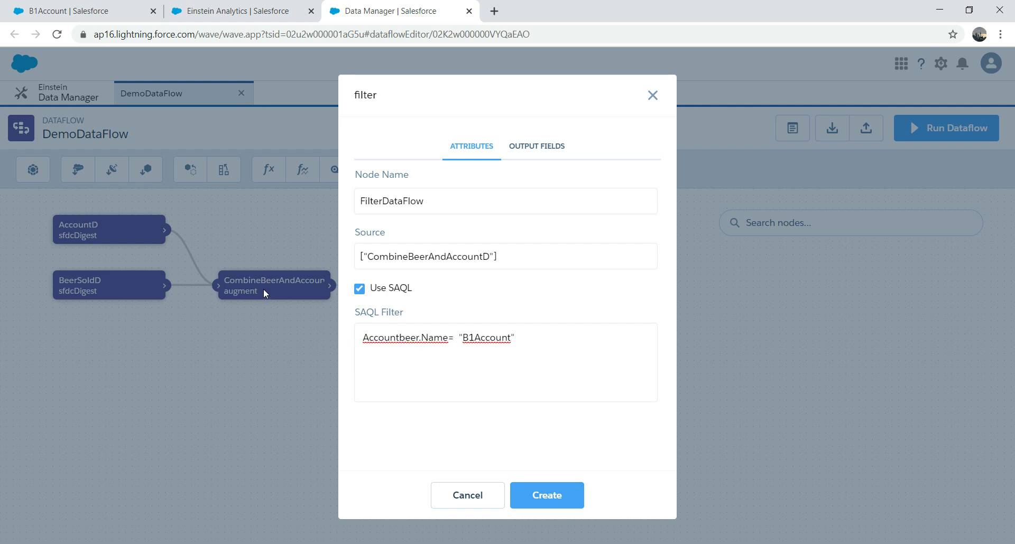
{"action": "left_click", "coordinate": [547, 496]}
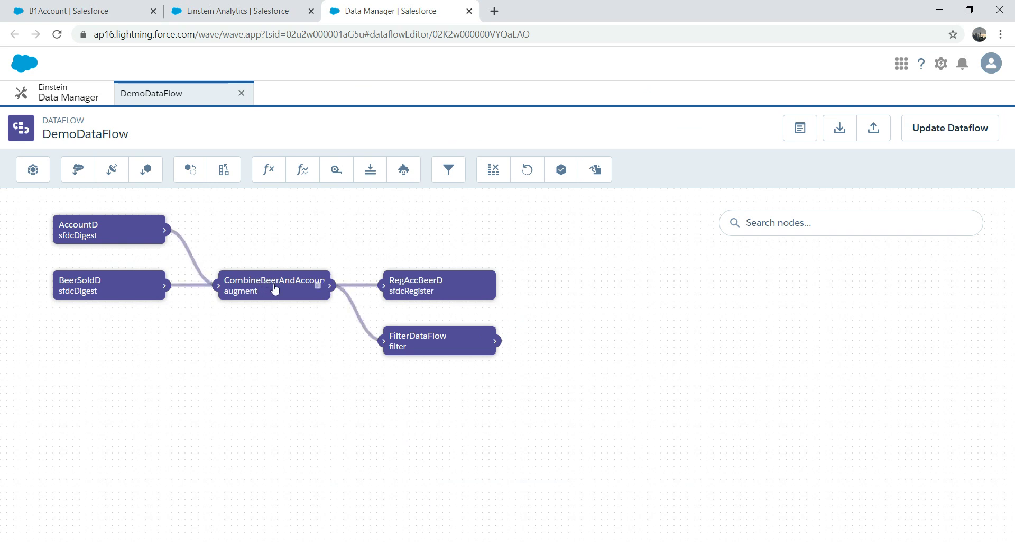
Change the source node of the RegAccBeerD register node to FilterDataFlow and save it.
{"action": "left_click", "coordinate": [432, 287]}
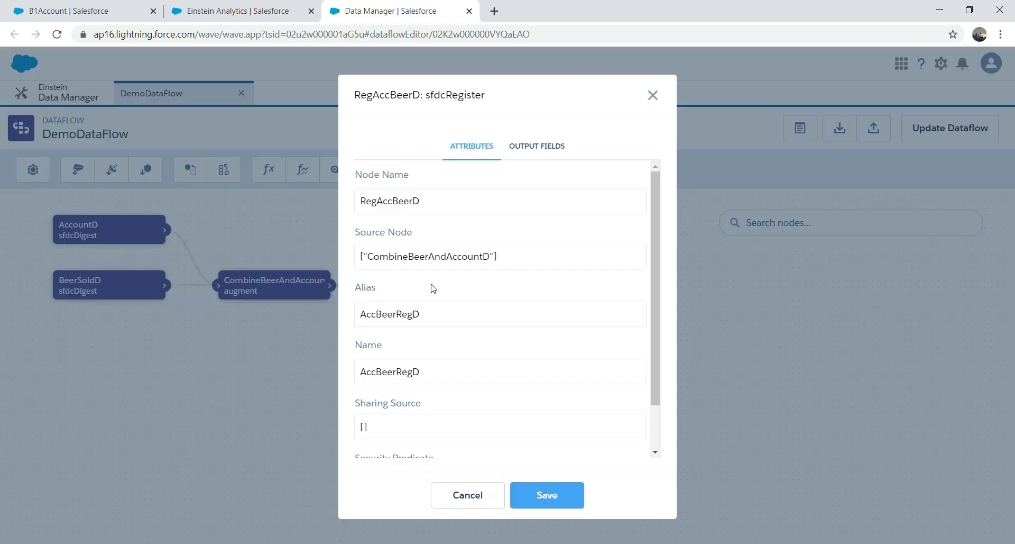
{"action": "left_click", "coordinate": [523, 256]}
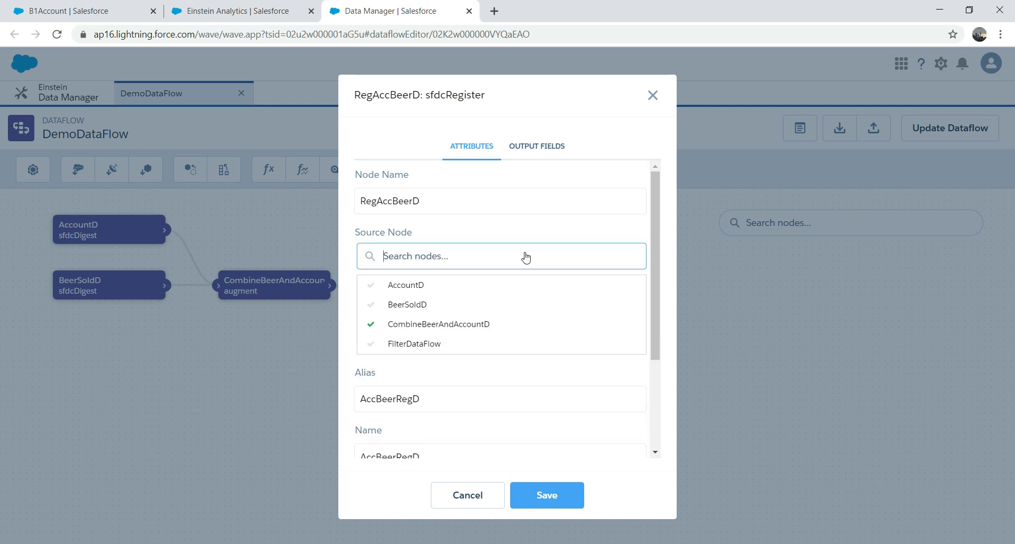
{"action": "left_click", "coordinate": [430, 344]}
{"action": "left_click", "coordinate": [536, 505]}
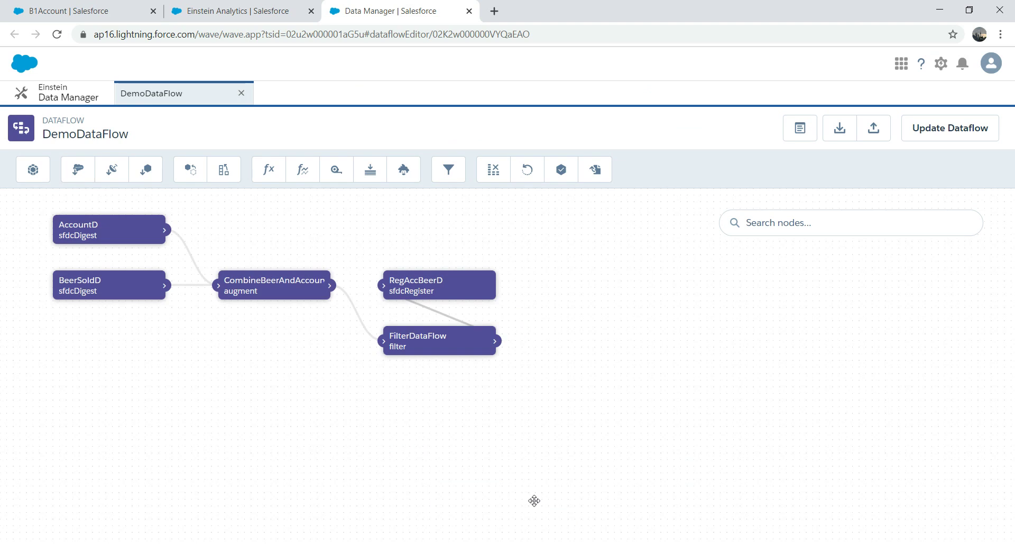
Look up the exact spelling of the relationship name in the CombineBeerAndAccountD augment node.
{"action": "left_click", "coordinate": [278, 289]}
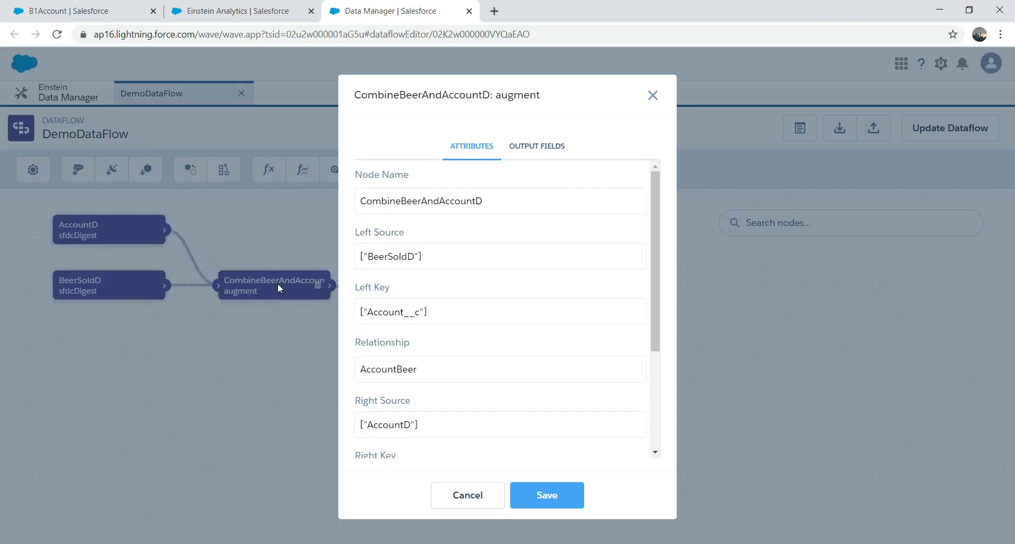
{"action": "left_click", "coordinate": [420, 371]}
{"action": "double_click", "coordinate": [421, 370]}
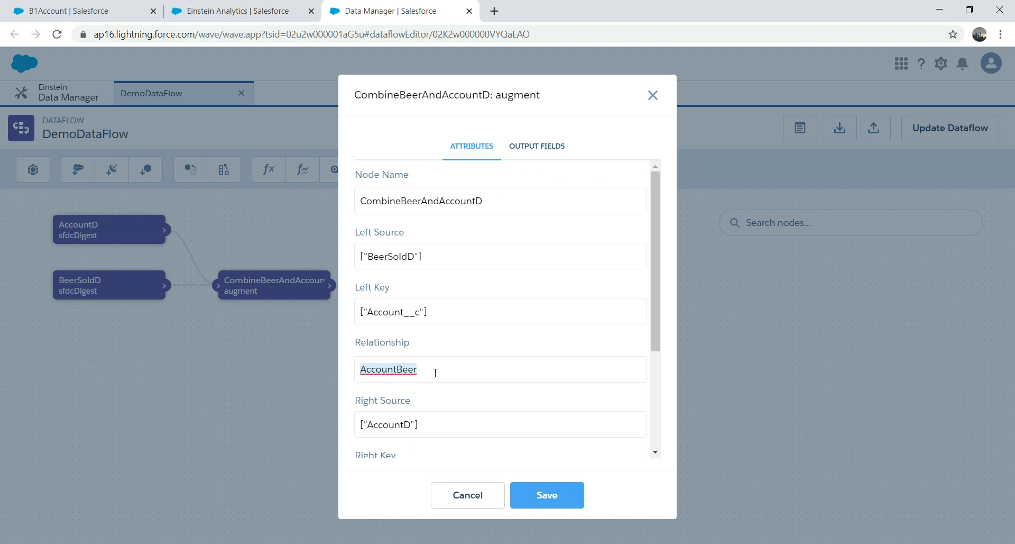
{"action": "left_click", "coordinate": [545, 495]}
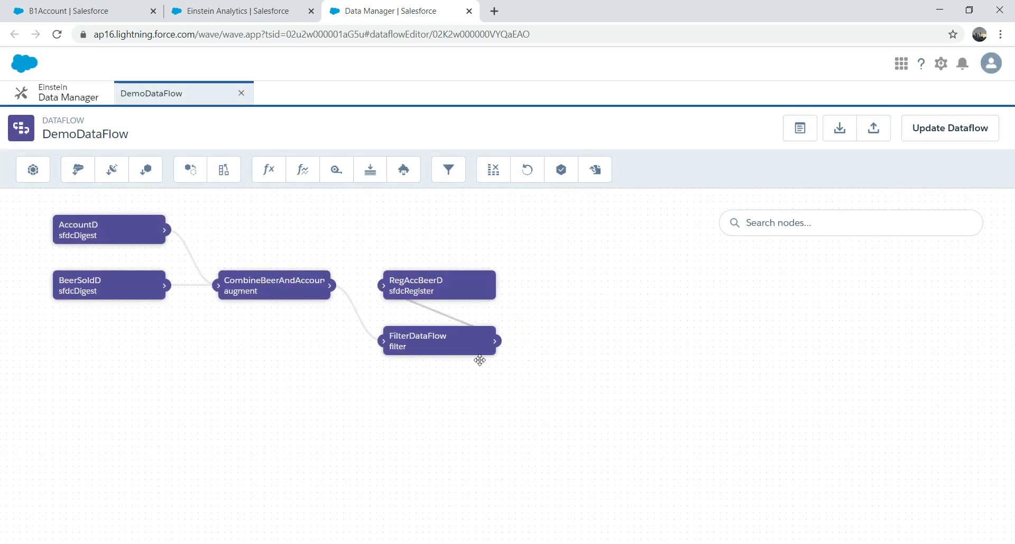
Correct the field prefix in FilterDataFlow's SAQL filter to AccountBeer, save the node and recheck the expression.
{"action": "left_click", "coordinate": [453, 347]}
{"action": "double_click", "coordinate": [409, 336]}
{"action": "type", "text": "AccountBeer"}
{"action": "left_click", "coordinate": [541, 493]}
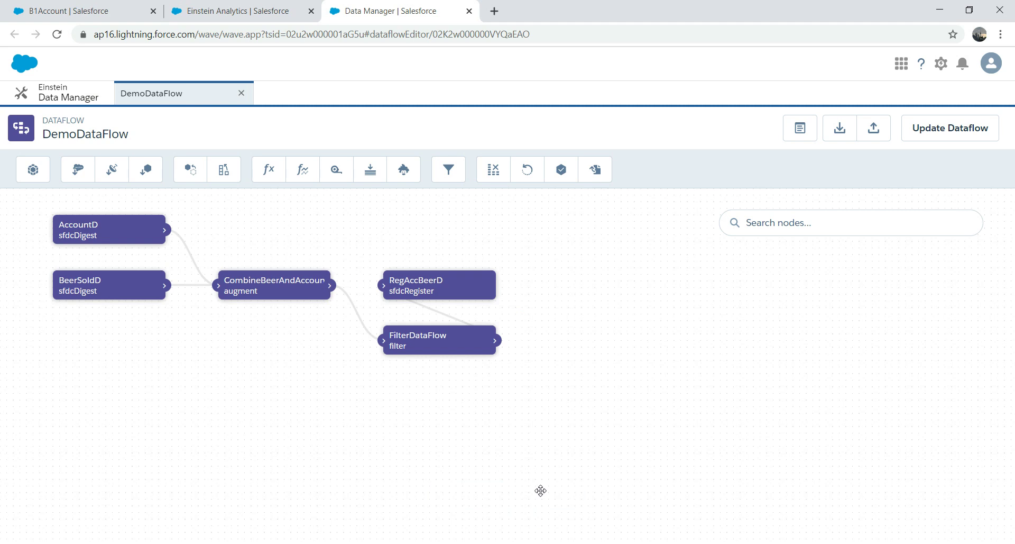
{"action": "left_click", "coordinate": [449, 341]}
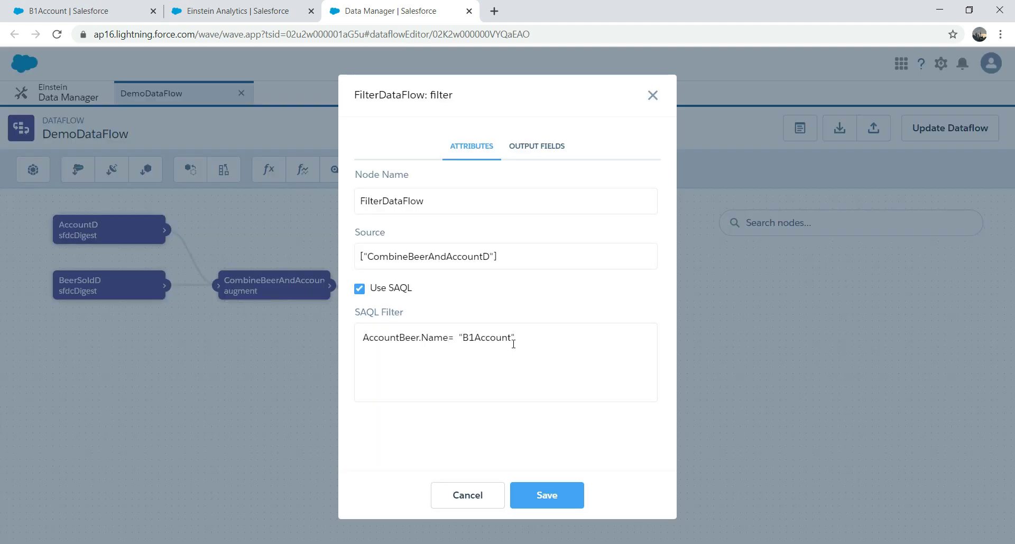
{"action": "left_click", "coordinate": [653, 93]}
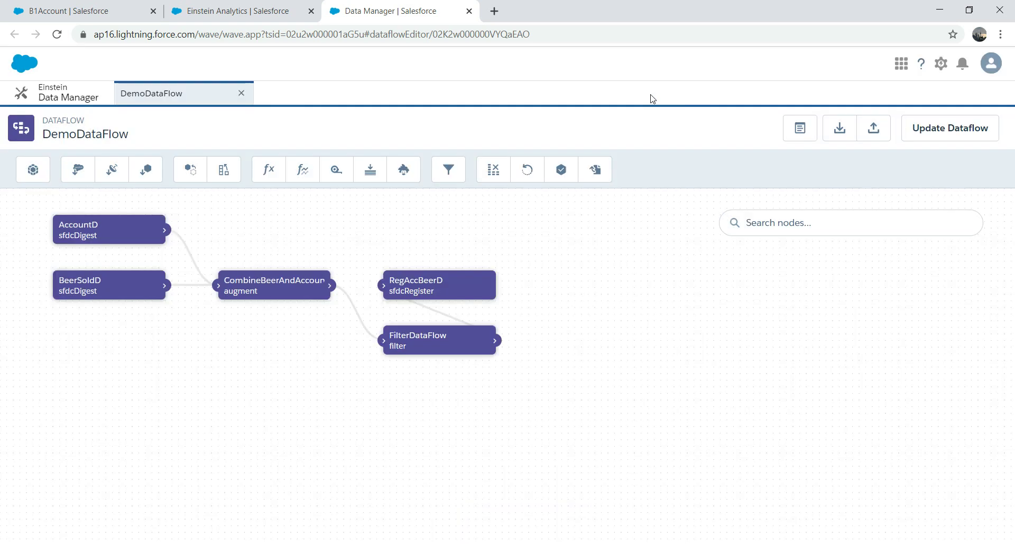
Review the B1 record and the recently viewed BeerSolds list, and return to DemoDataFlow.
{"action": "left_click", "coordinate": [73, 8]}
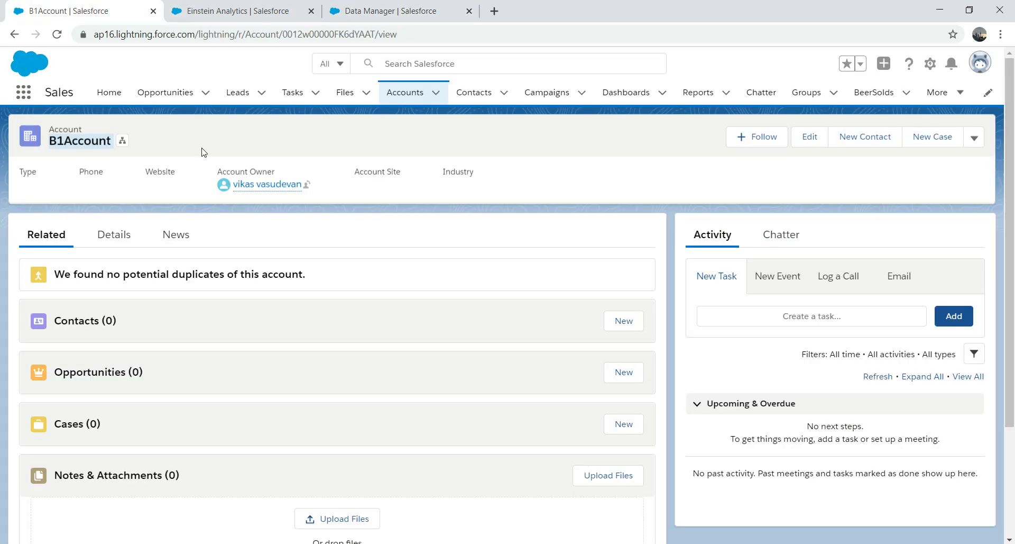
{"action": "left_click", "coordinate": [15, 34]}
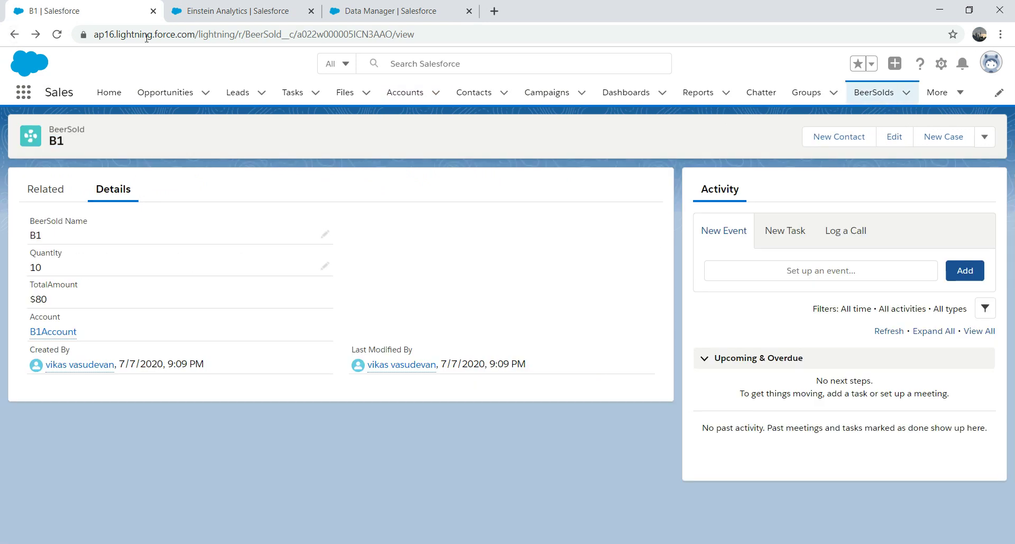
{"action": "left_click", "coordinate": [882, 93]}
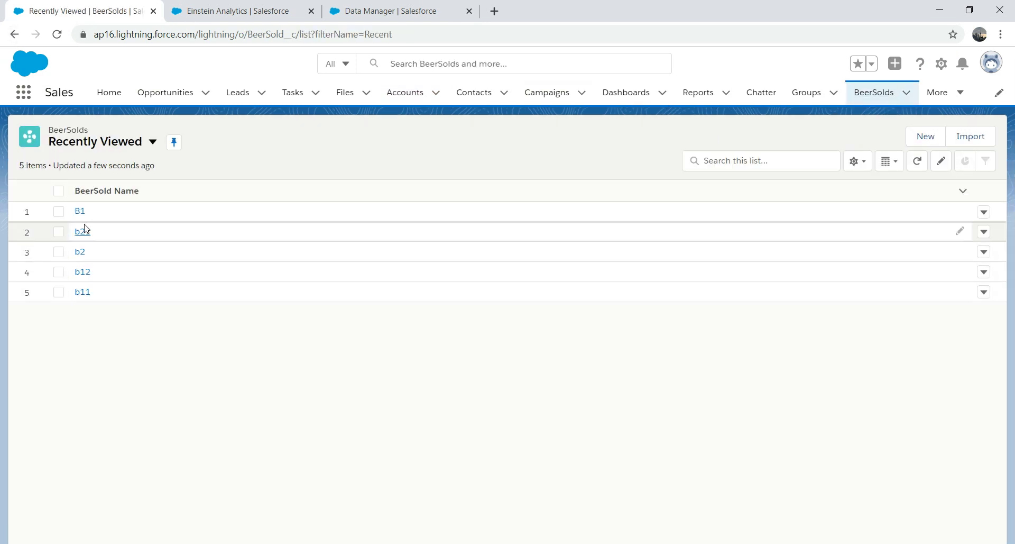
{"action": "left_click", "coordinate": [390, 8]}
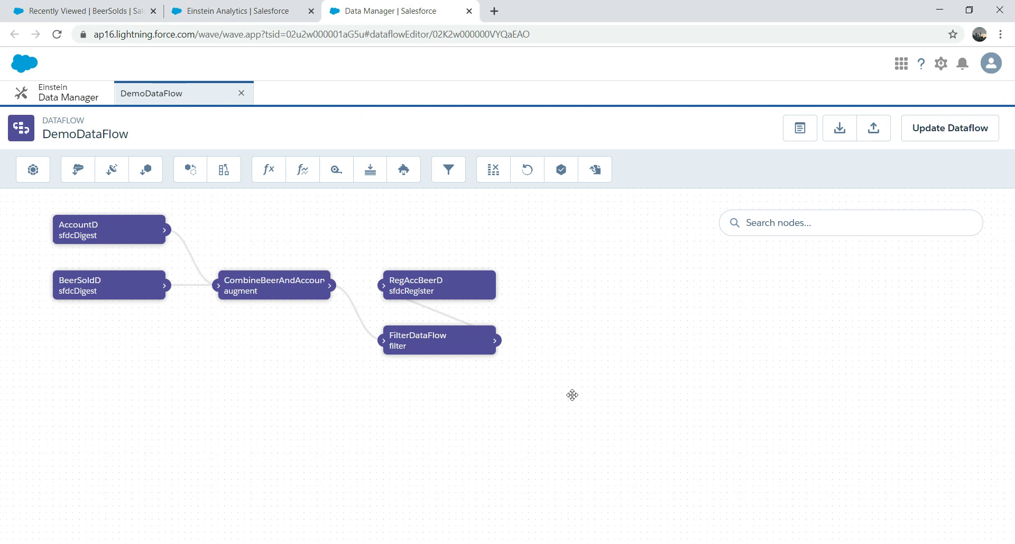
Update DemoDataFlow with the edited nodes, run it and go to the data monitor.
{"action": "mouse_move", "coordinate": [425, 354]}
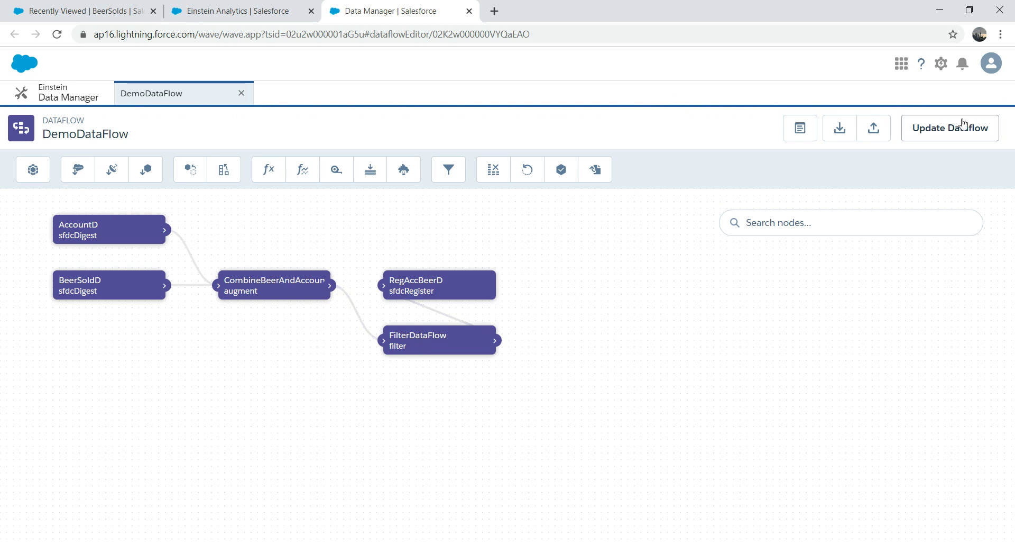
{"action": "left_click", "coordinate": [939, 131]}
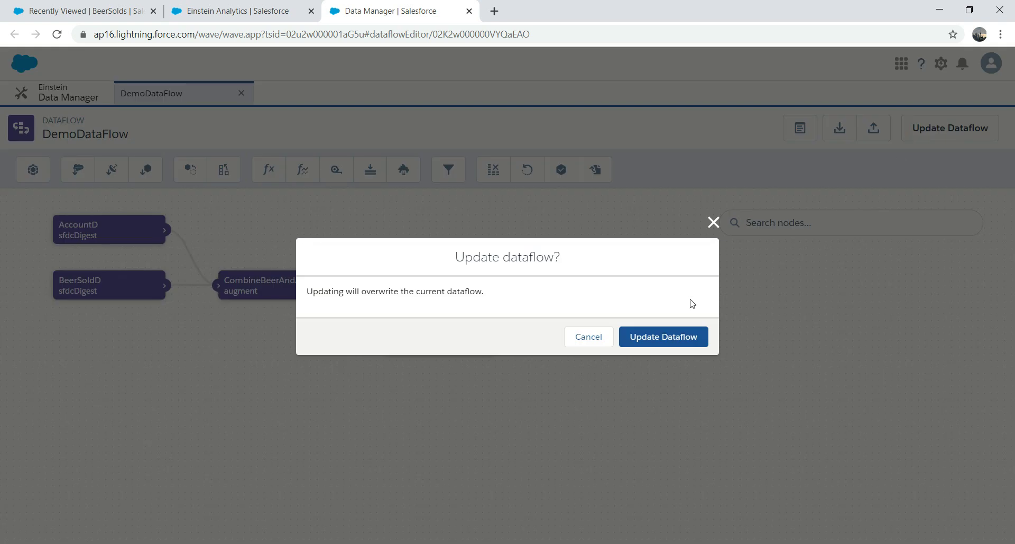
{"action": "left_click", "coordinate": [660, 335]}
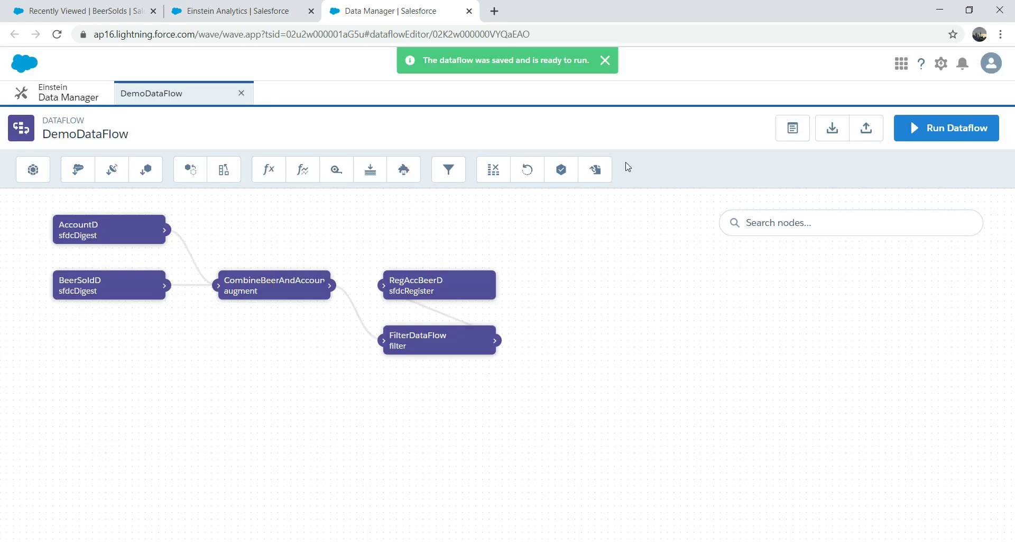
{"action": "left_click", "coordinate": [961, 128]}
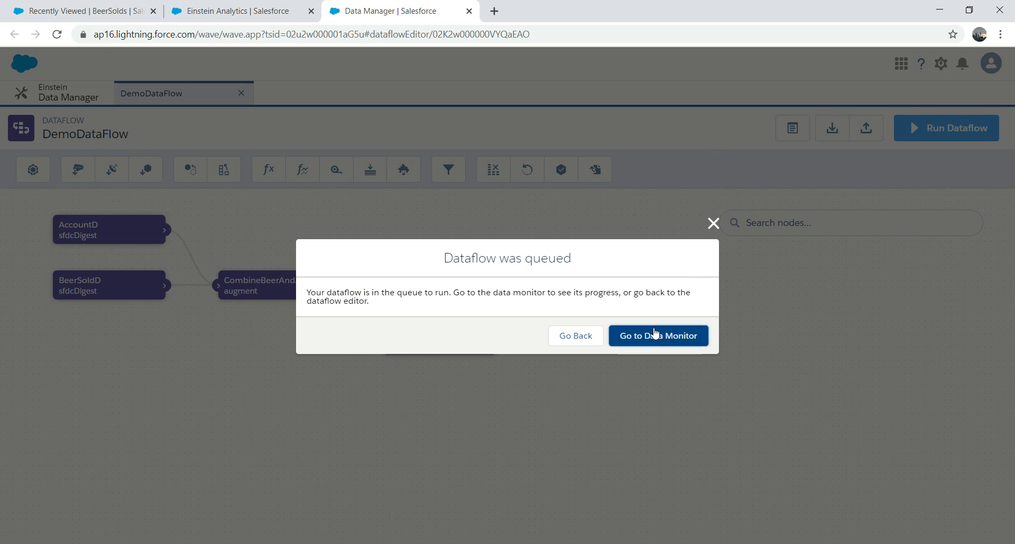
{"action": "left_click", "coordinate": [655, 335]}
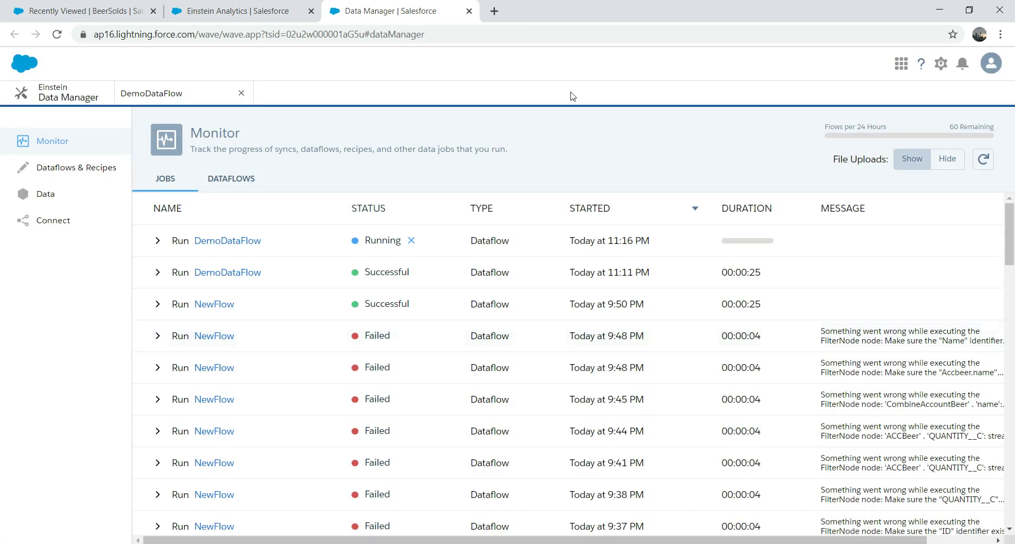
Refresh the job list and read the full message of the latest DemoDataFlow run.
{"action": "left_click", "coordinate": [470, 41]}
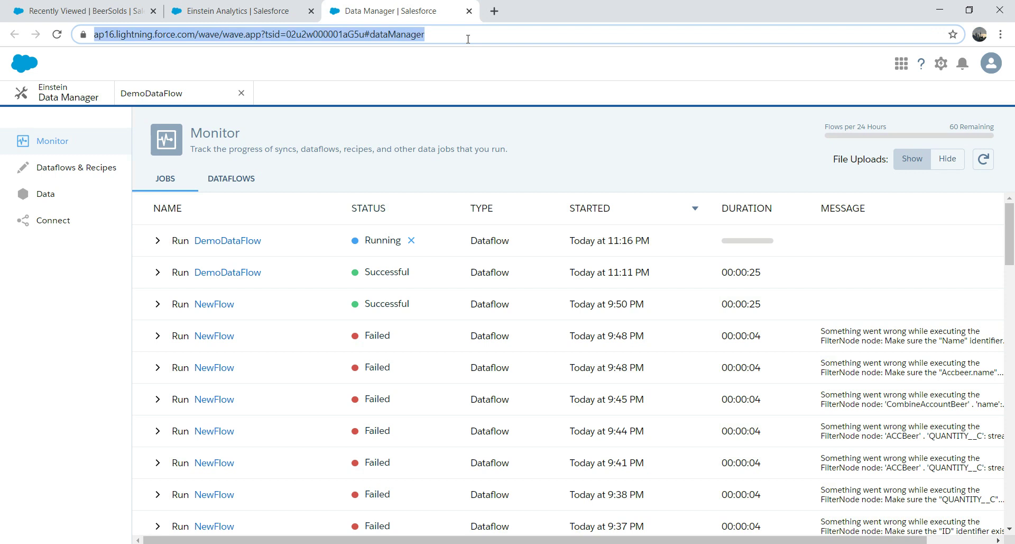
{"action": "key", "text": "Return"}
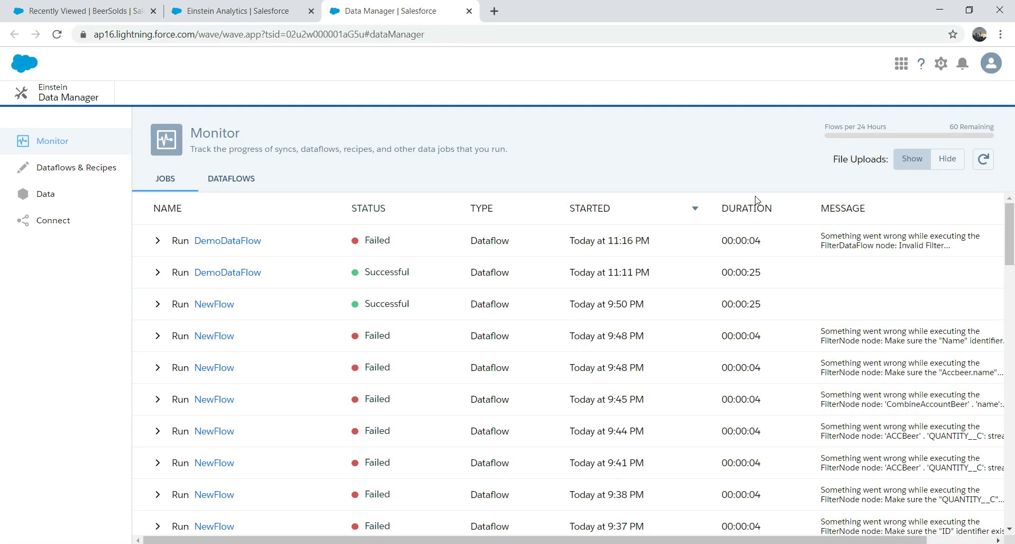
{"action": "left_click", "coordinate": [887, 246]}
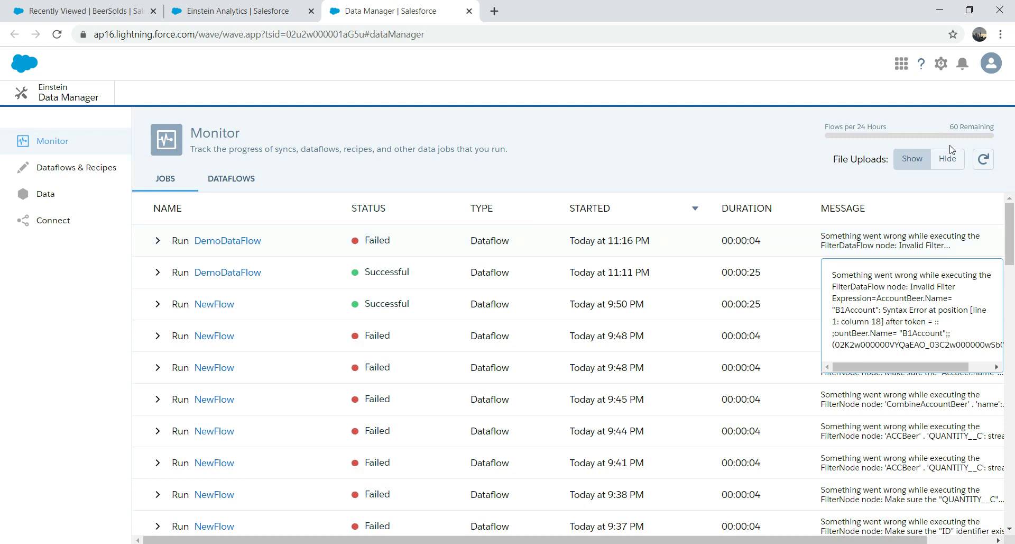
Change the operator in FilterDataFlow's SAQL filter to == and save the node.
{"action": "left_click", "coordinate": [228, 240]}
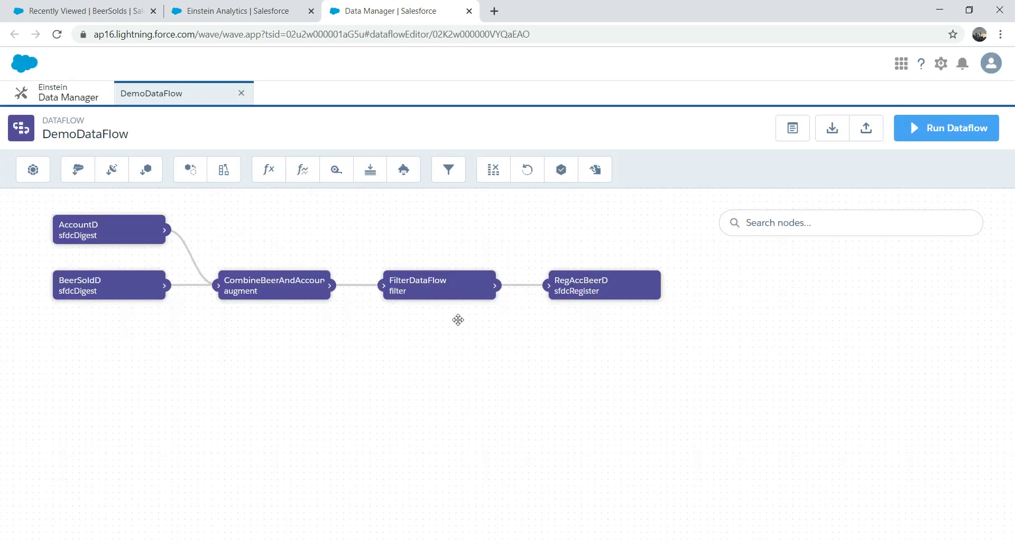
{"action": "left_click", "coordinate": [443, 293]}
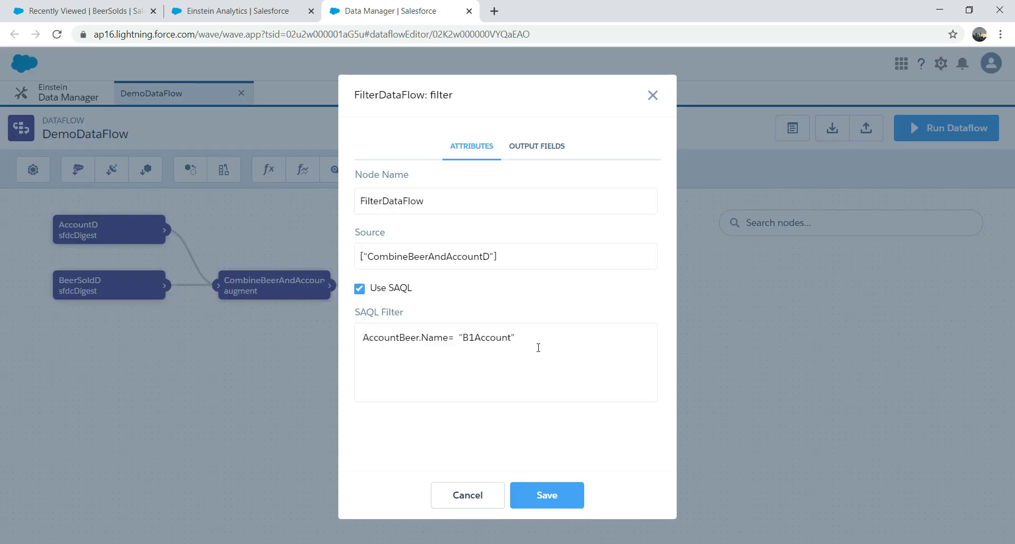
{"action": "left_click", "coordinate": [455, 337]}
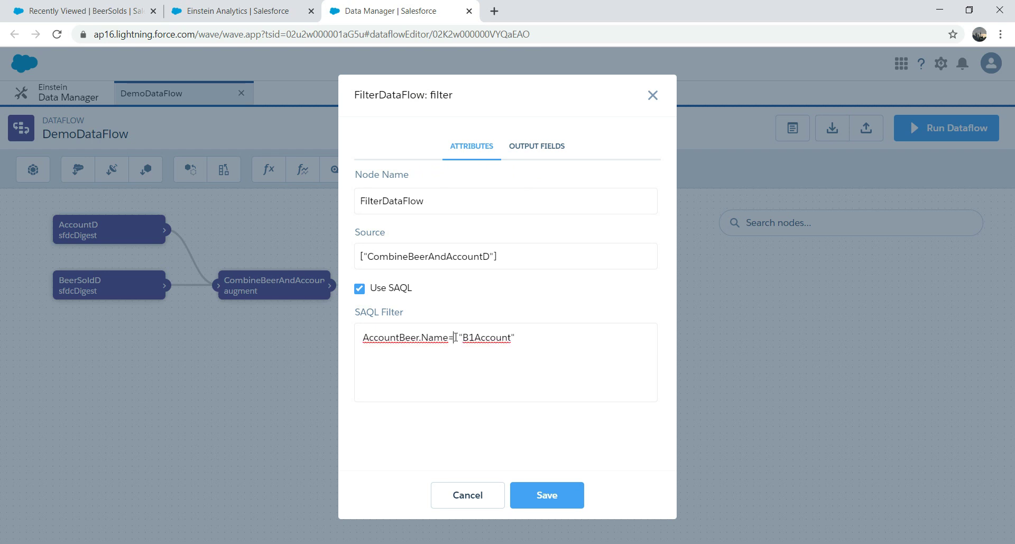
{"action": "type", "text": "="}
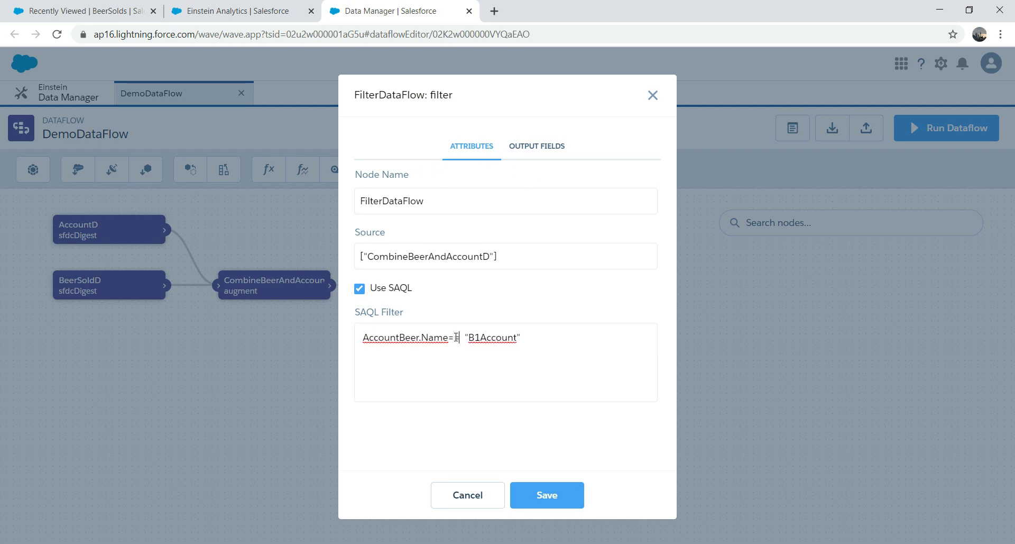
{"action": "left_click", "coordinate": [562, 494]}
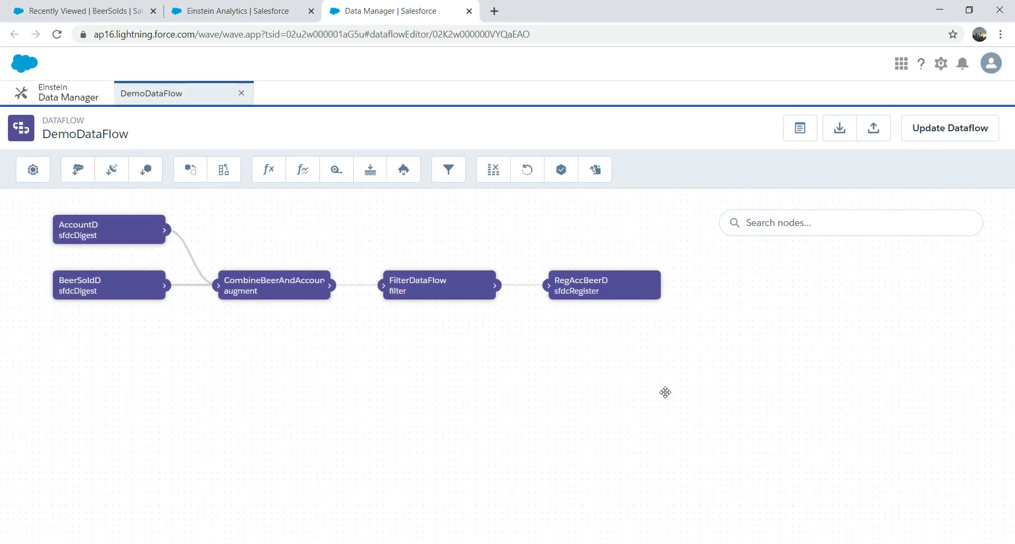
Update DemoDataFlow with the new filter operator, run it again and go to the data monitor.
{"action": "left_click", "coordinate": [942, 133]}
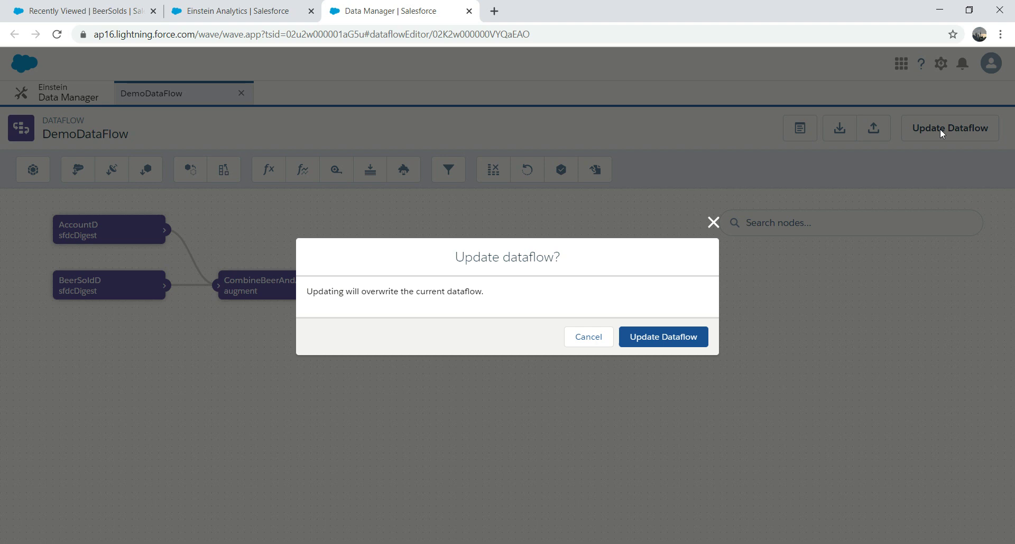
{"action": "left_click", "coordinate": [648, 341]}
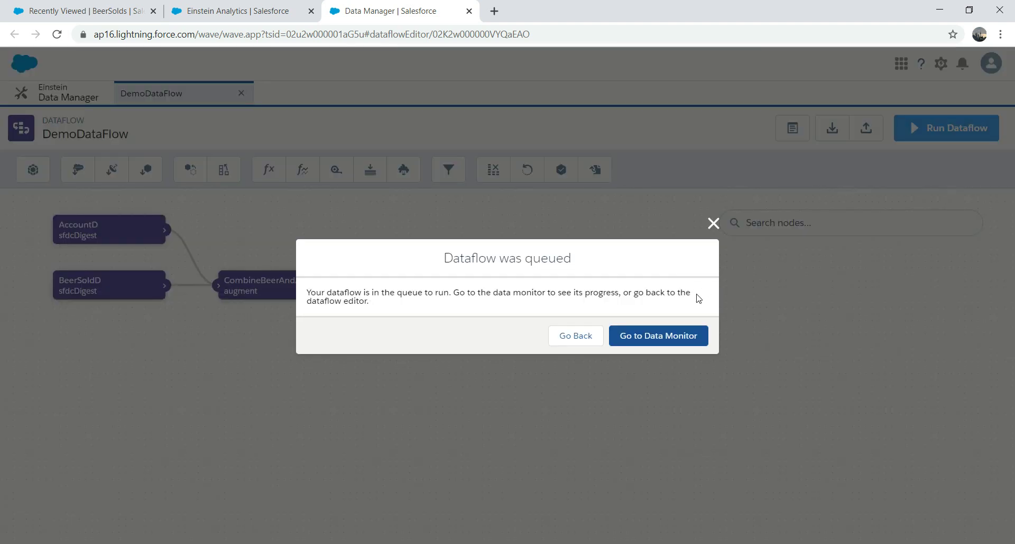
{"action": "left_click", "coordinate": [651, 340]}
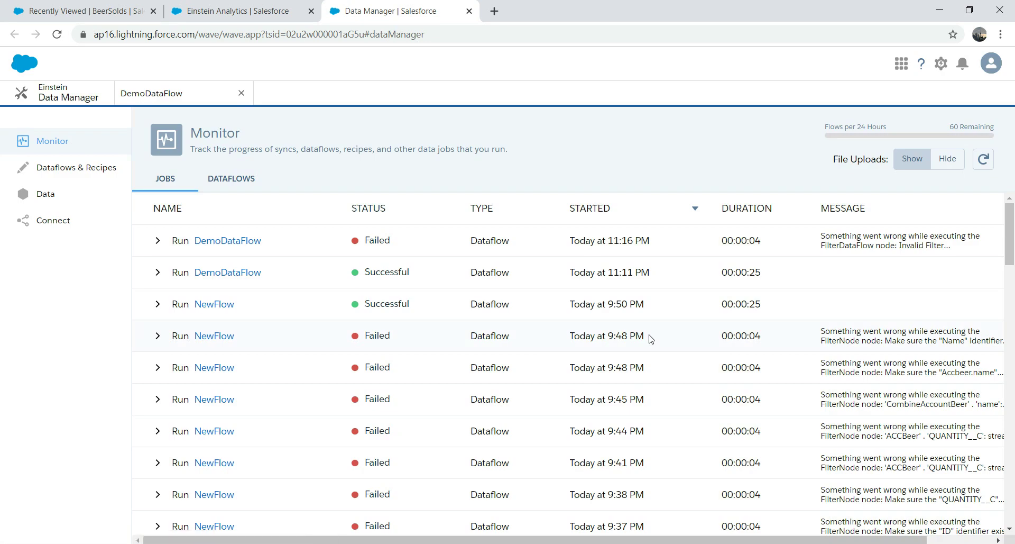
Reload the monitor and read the message of the newest DemoDataFlow run.
{"action": "left_click", "coordinate": [503, 35]}
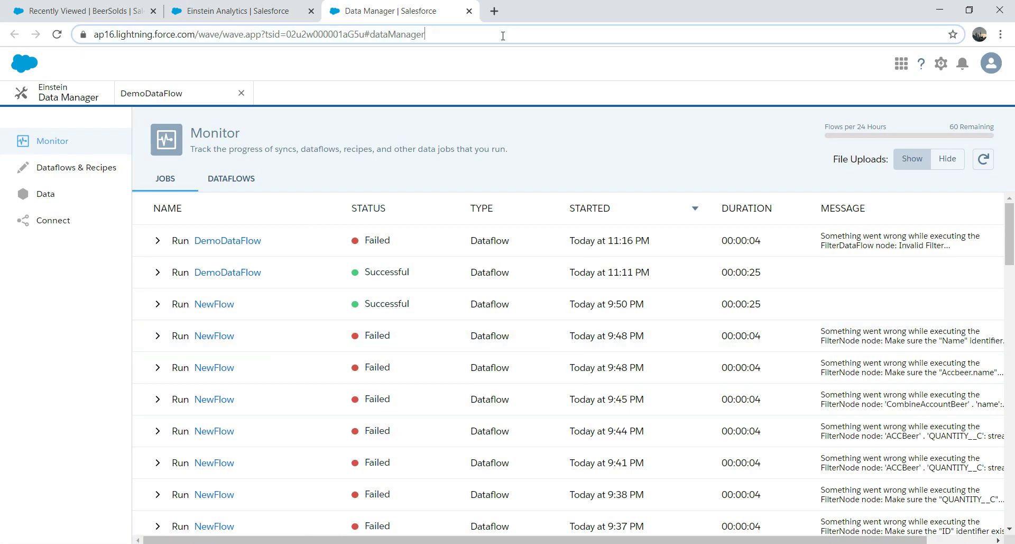
{"action": "key", "text": "Return"}
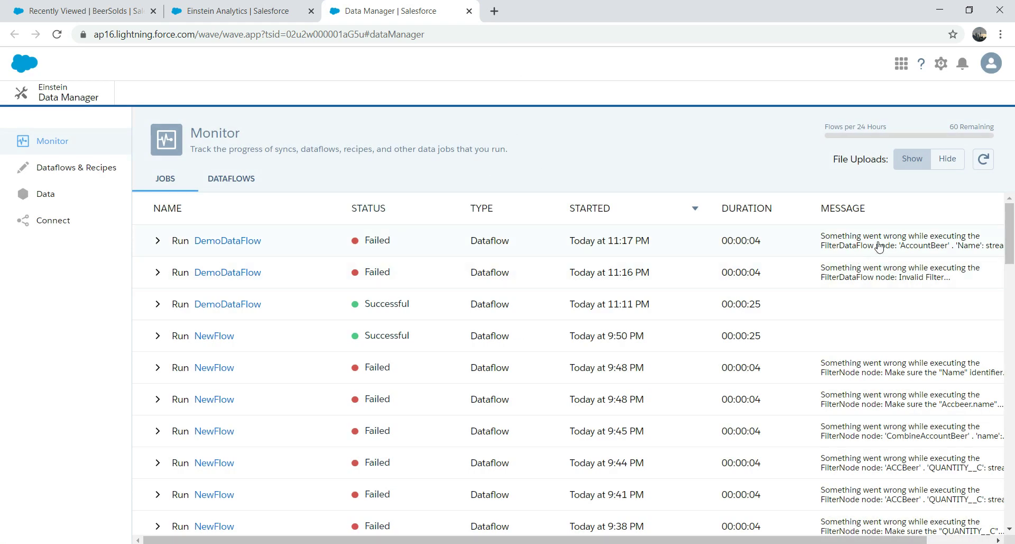
{"action": "mouse_move", "coordinate": [879, 247]}
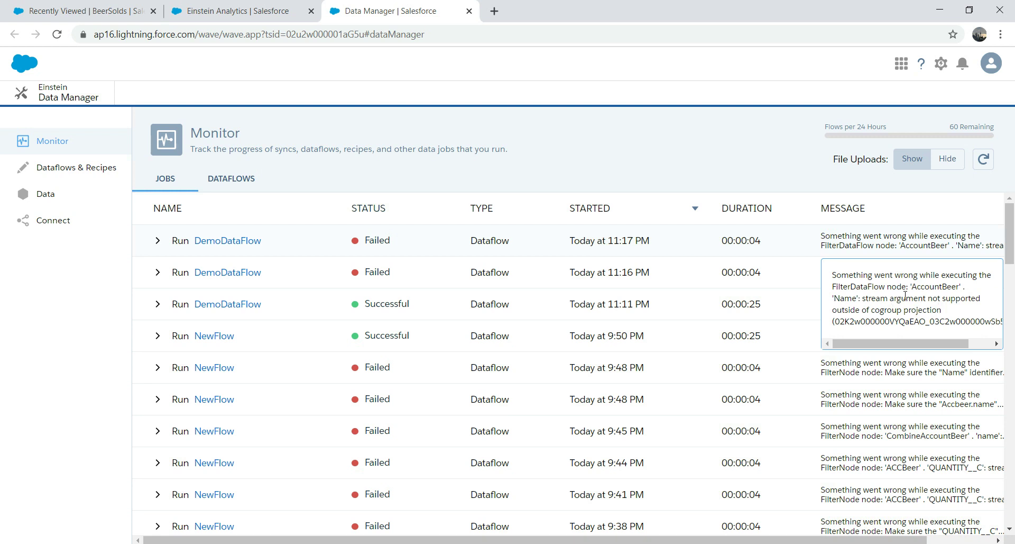
Enclose the field name AccountBeer.Name in single quotes in FilterDataFlow's SAQL filter and save the node.
{"action": "left_click", "coordinate": [226, 241]}
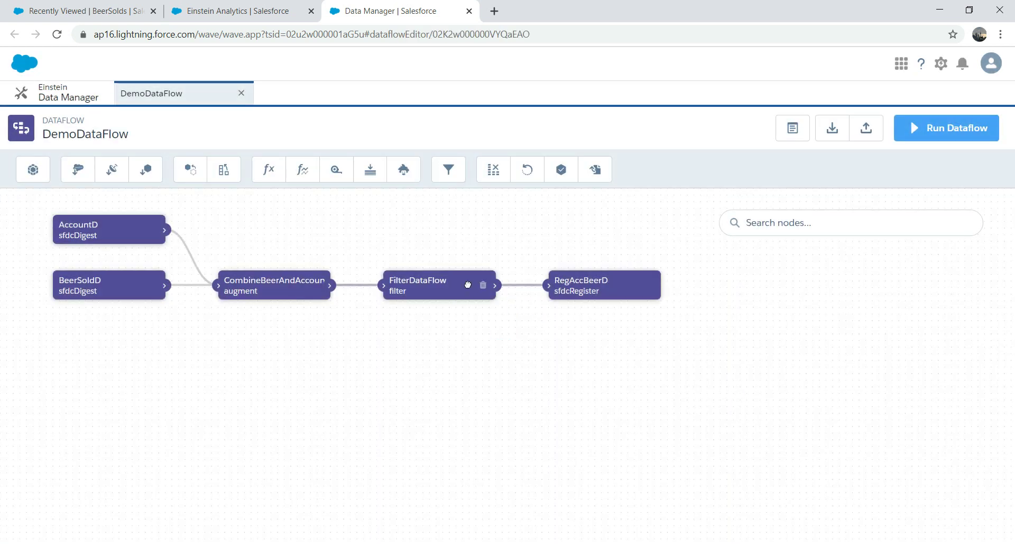
{"action": "left_click", "coordinate": [470, 289]}
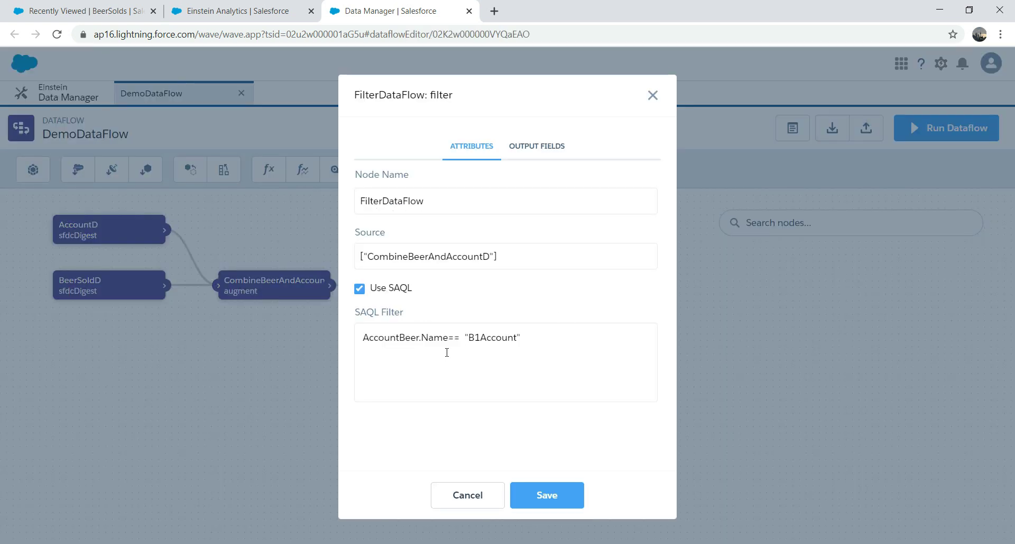
{"action": "left_click_drag", "start_coordinate": [364, 342], "coordinate": [445, 341]}
{"action": "left_click", "coordinate": [405, 353]}
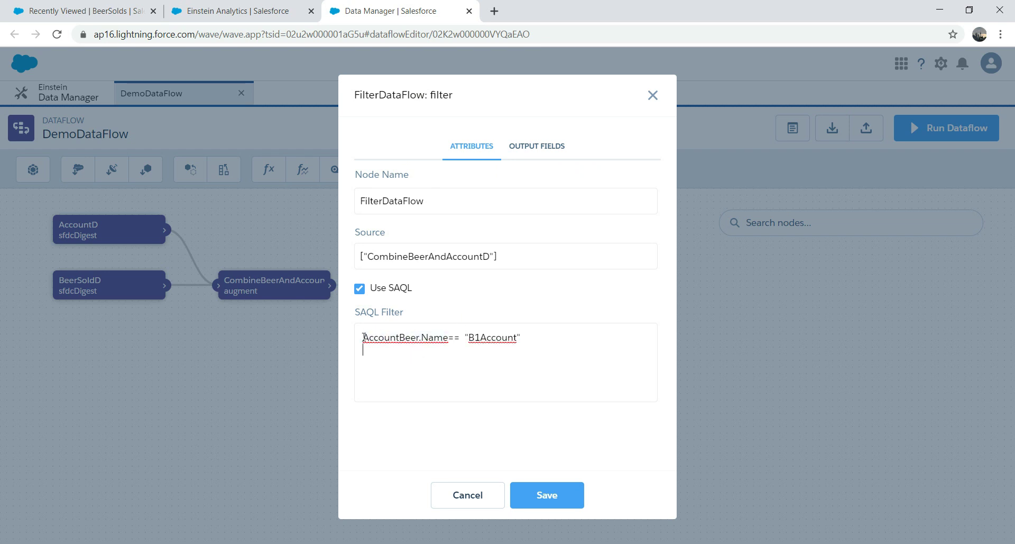
{"action": "type", "text": "'"}
{"action": "key", "text": "BackSpace"}
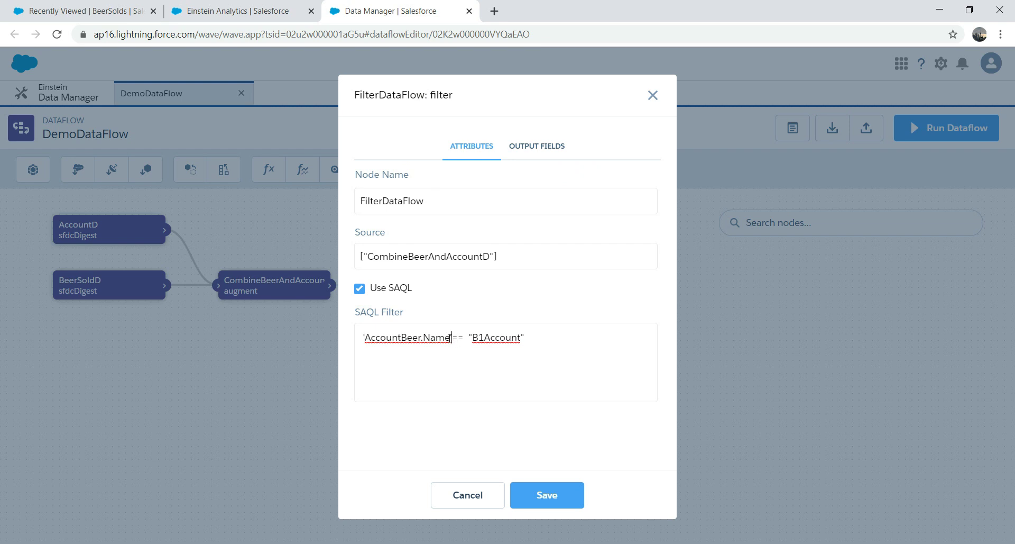
{"action": "left_click", "coordinate": [540, 492]}
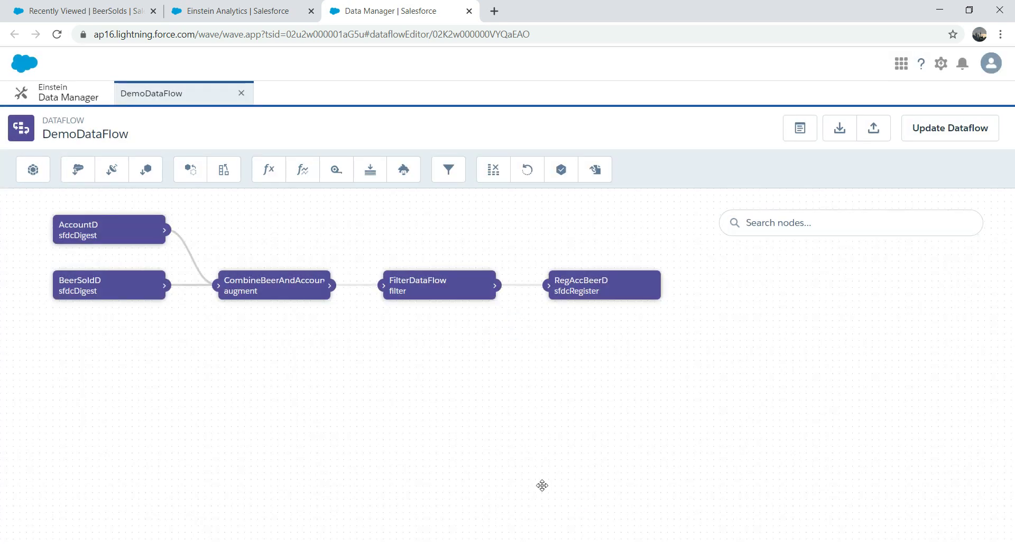
Update DemoDataFlow with the quoted field name, rerun it and go to the data monitor.
{"action": "left_click", "coordinate": [962, 128]}
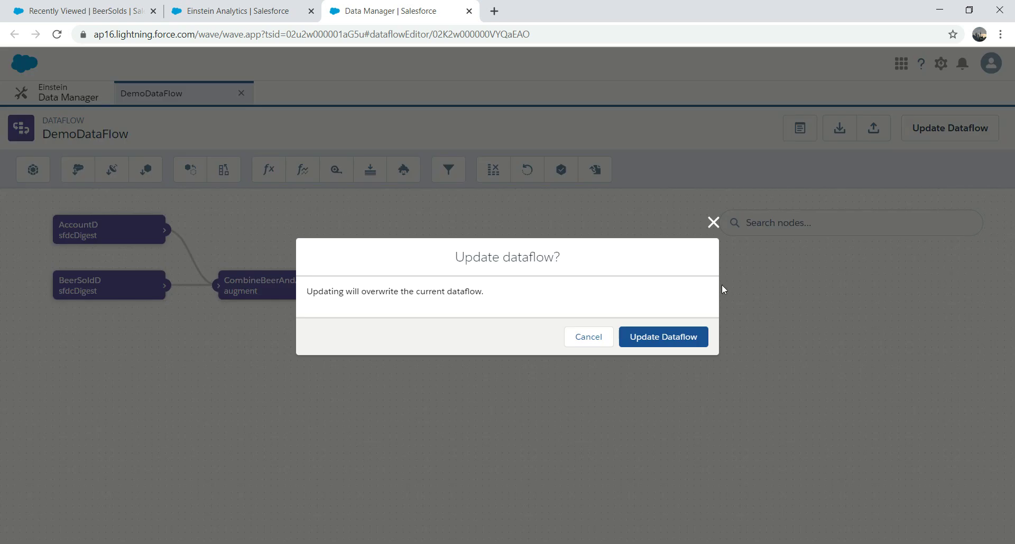
{"action": "left_click", "coordinate": [678, 335]}
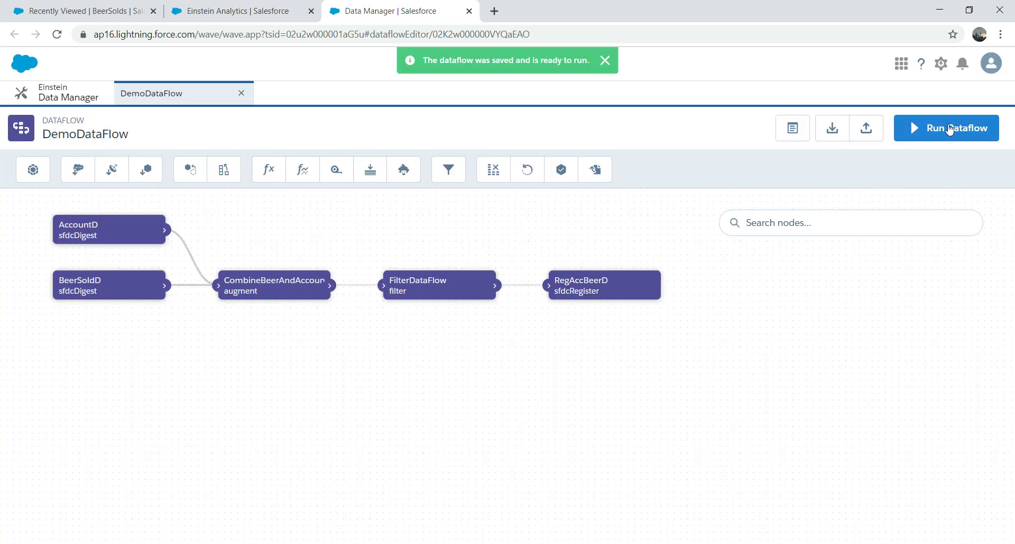
{"action": "left_click", "coordinate": [952, 130]}
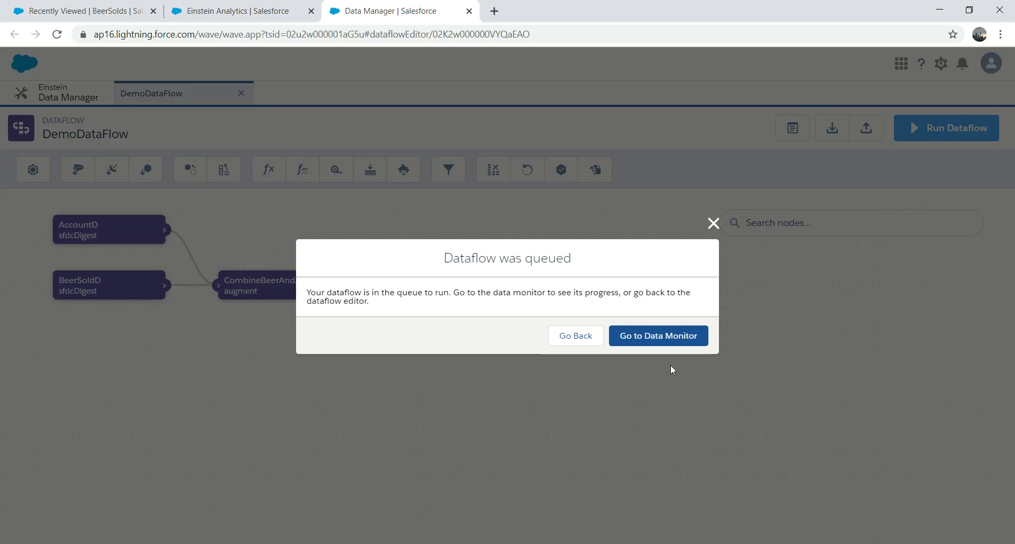
{"action": "left_click", "coordinate": [672, 339]}
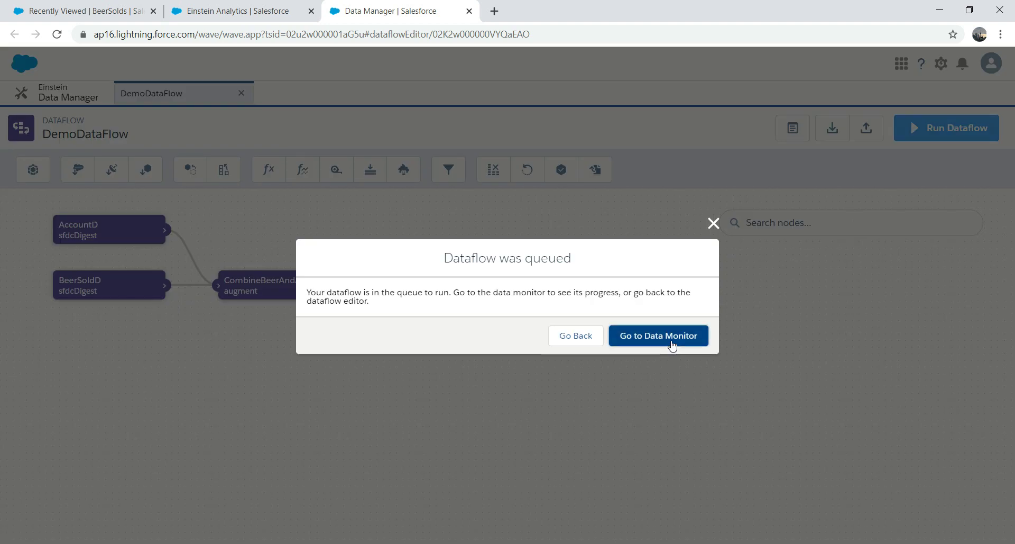
Reload the monitor repeatedly until the newest DemoDataFlow run finishes.
{"action": "left_click", "coordinate": [524, 33]}
{"action": "key", "text": "Return"}
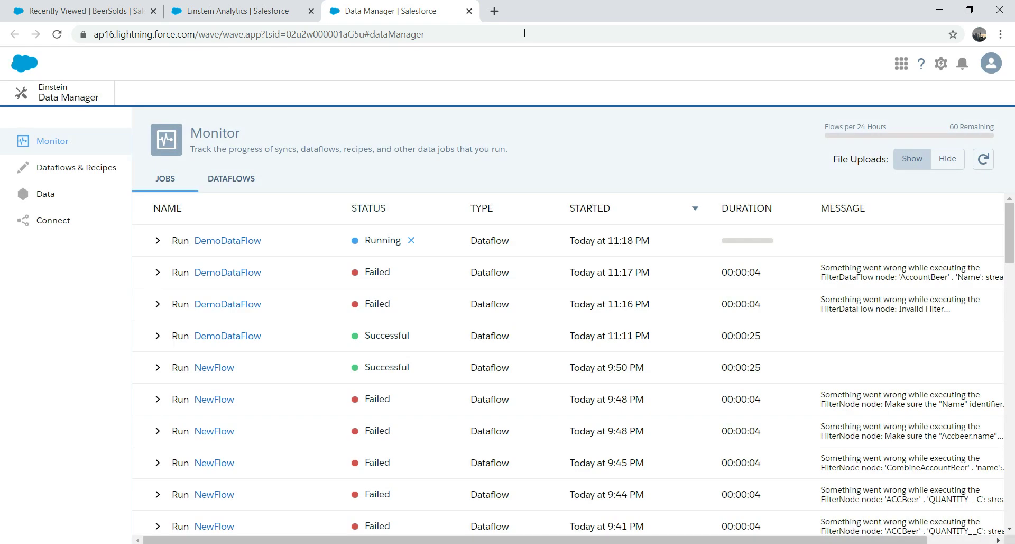
{"action": "left_click", "coordinate": [525, 33]}
{"action": "key", "text": "Return"}
{"action": "left_click", "coordinate": [525, 33]}
{"action": "key", "text": "Return"}
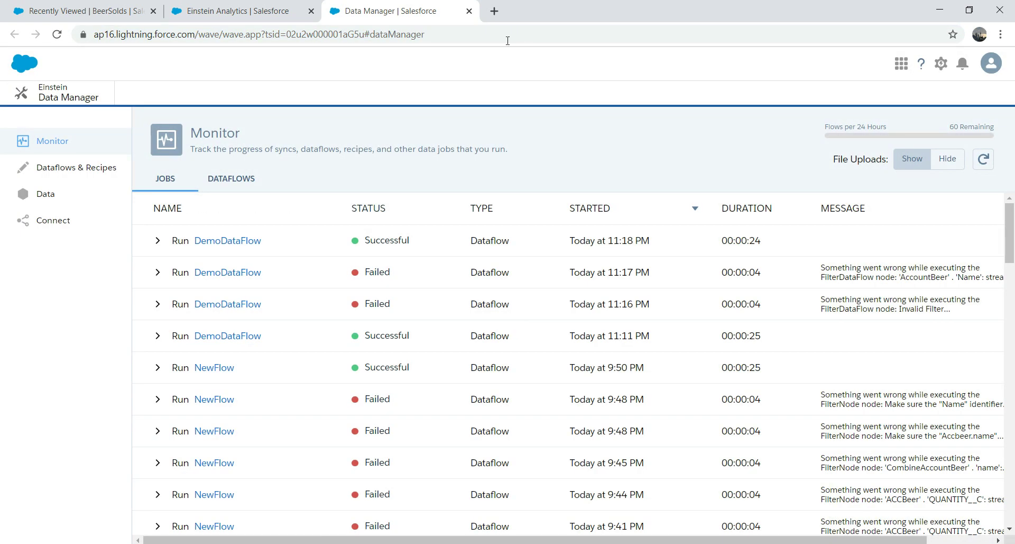
Explore the AccBeerRegD dataset in a new lens and group the bars by AccountBeer.Name.
{"action": "left_click", "coordinate": [45, 197]}
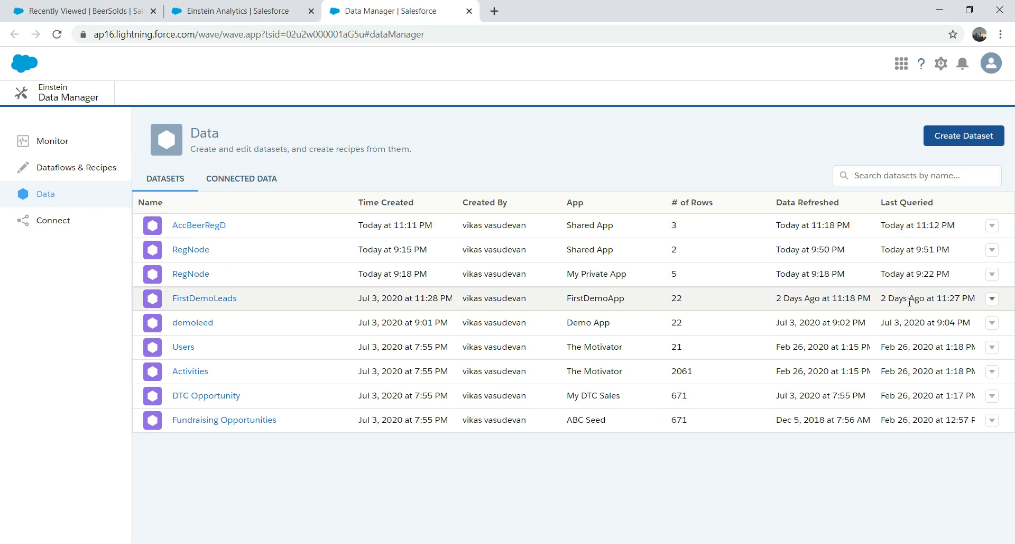
{"action": "left_click", "coordinate": [989, 225]}
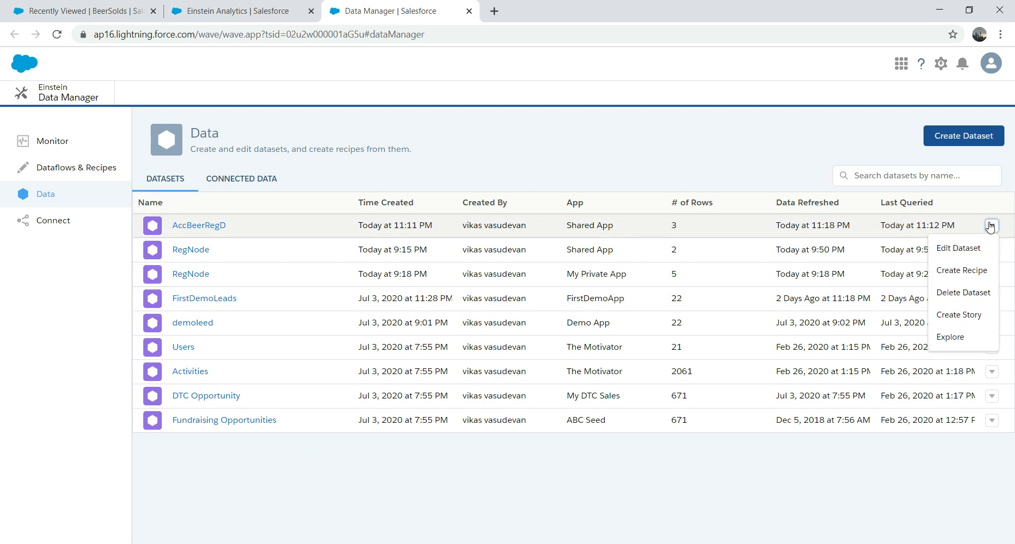
{"action": "left_click", "coordinate": [953, 337]}
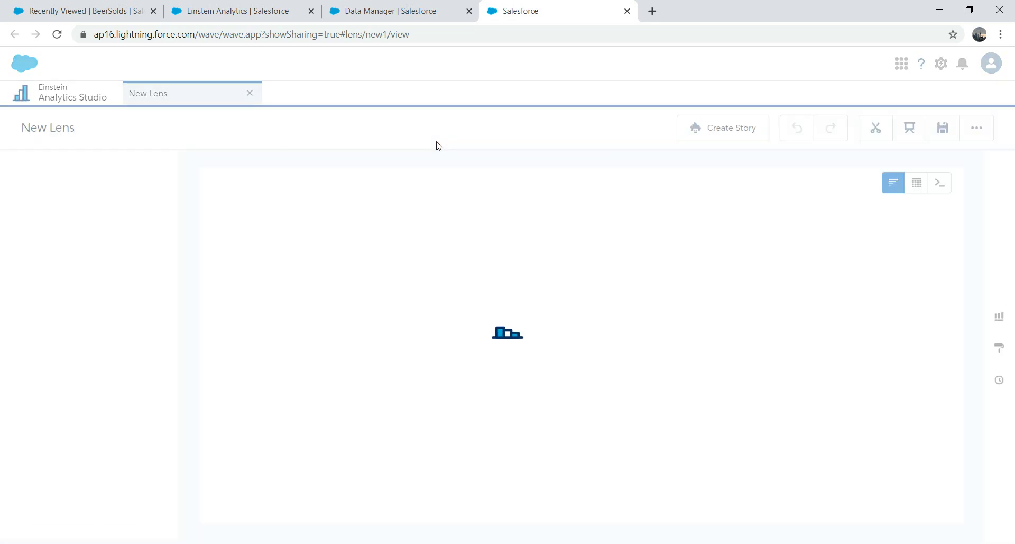
{"action": "left_click", "coordinate": [86, 351]}
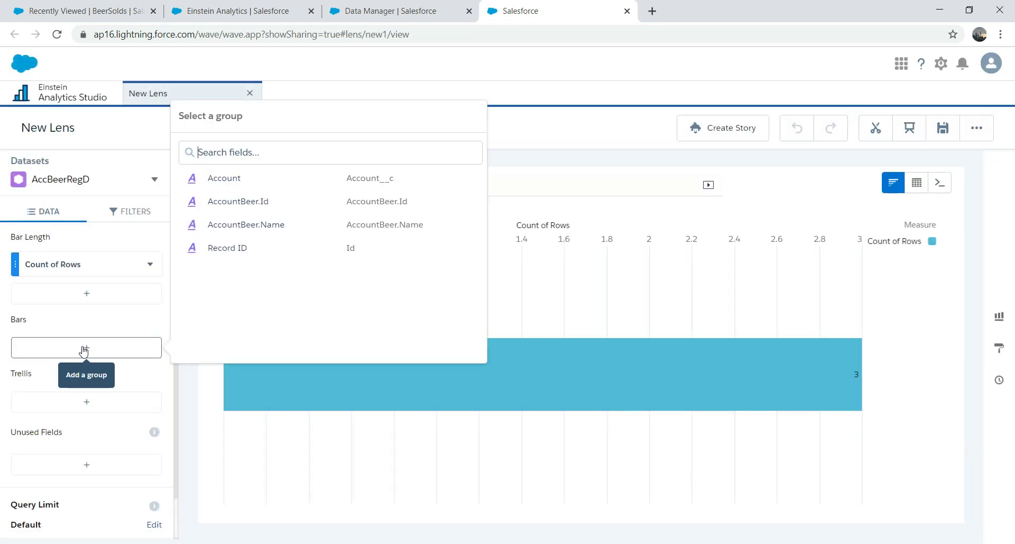
{"action": "left_click", "coordinate": [244, 224]}
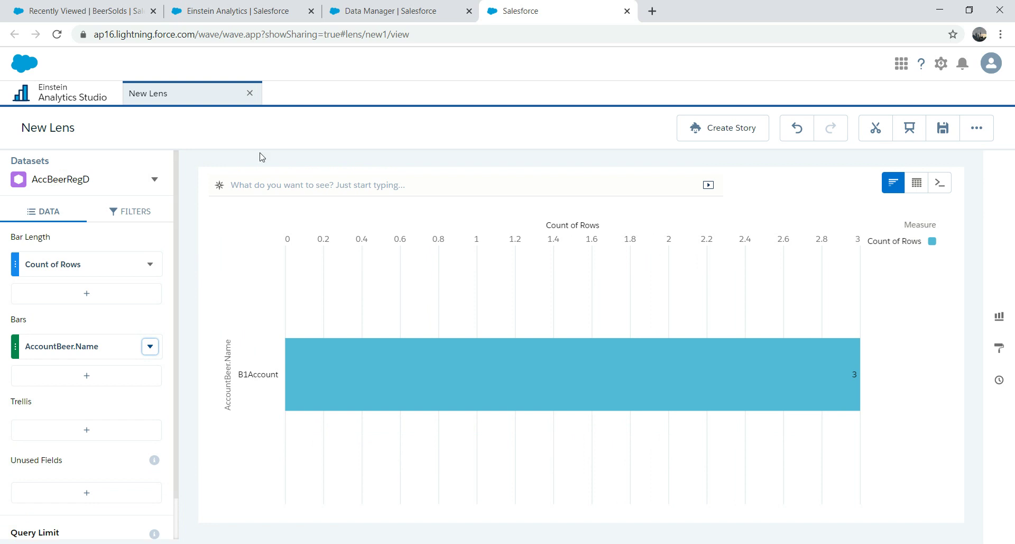
Return to the data manager and open DemoDataFlow from the list of dataflows.
{"action": "left_click", "coordinate": [379, 6]}
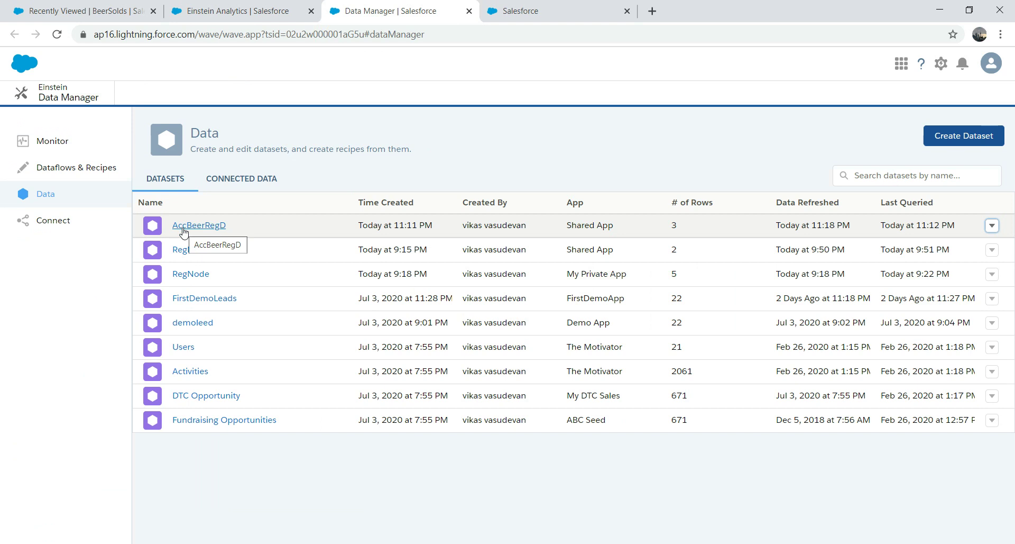
{"action": "left_click", "coordinate": [67, 169]}
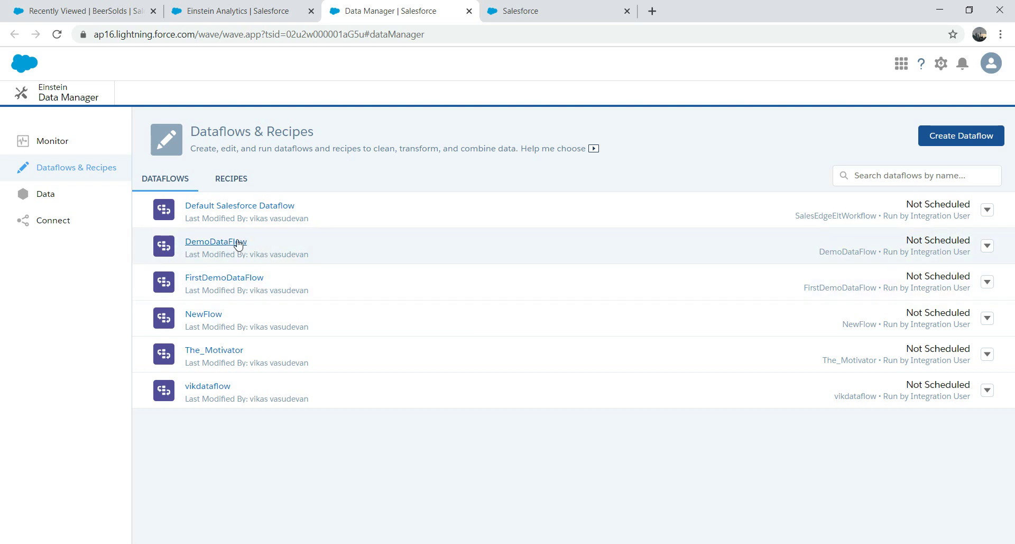
{"action": "left_click", "coordinate": [235, 244]}
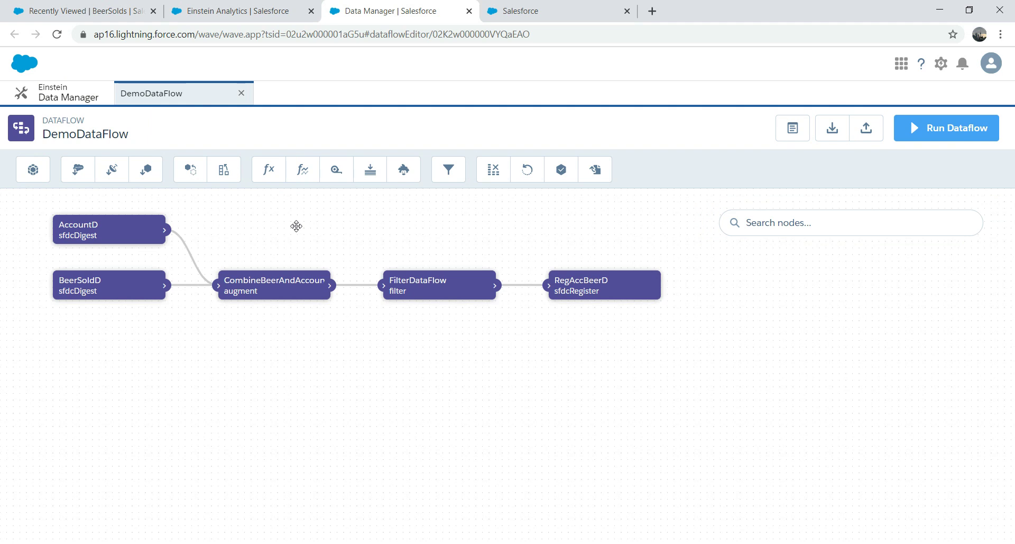
Examine the JSON definition of DemoDataFlow, including its augment, register and digest nodes, and close it.
{"action": "left_click", "coordinate": [800, 132]}
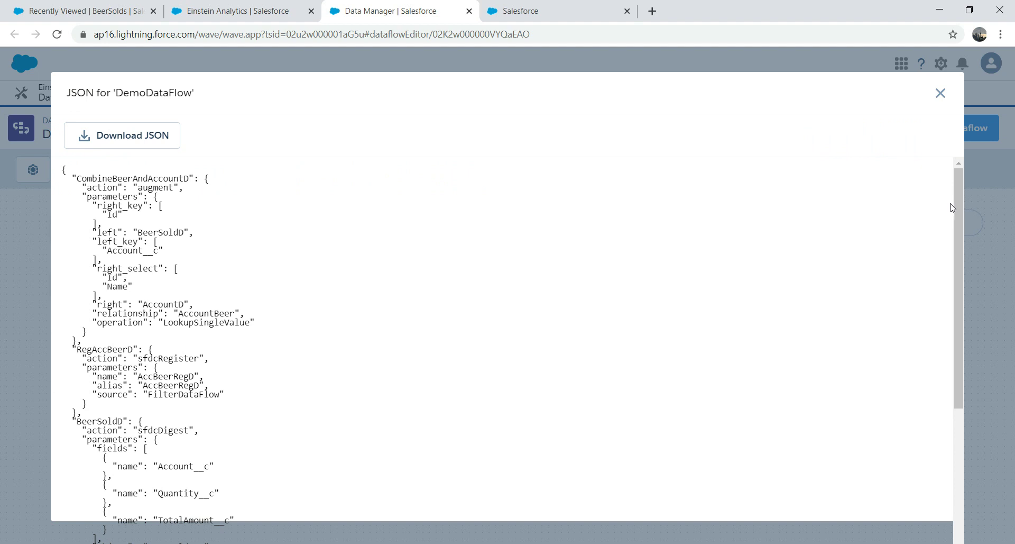
{"action": "left_click_drag", "start_coordinate": [957, 202], "coordinate": [966, 96]}
{"action": "left_click", "coordinate": [940, 93]}
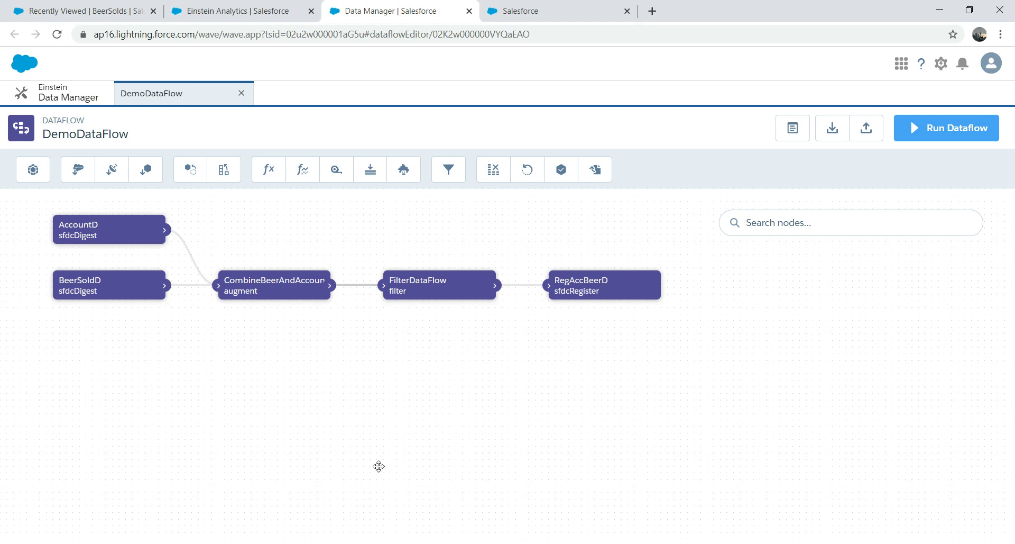
Switch to Fresh Paint and dismiss the loading pop-up over the blank canvas.
{"action": "left_click", "coordinate": [470, 14]}
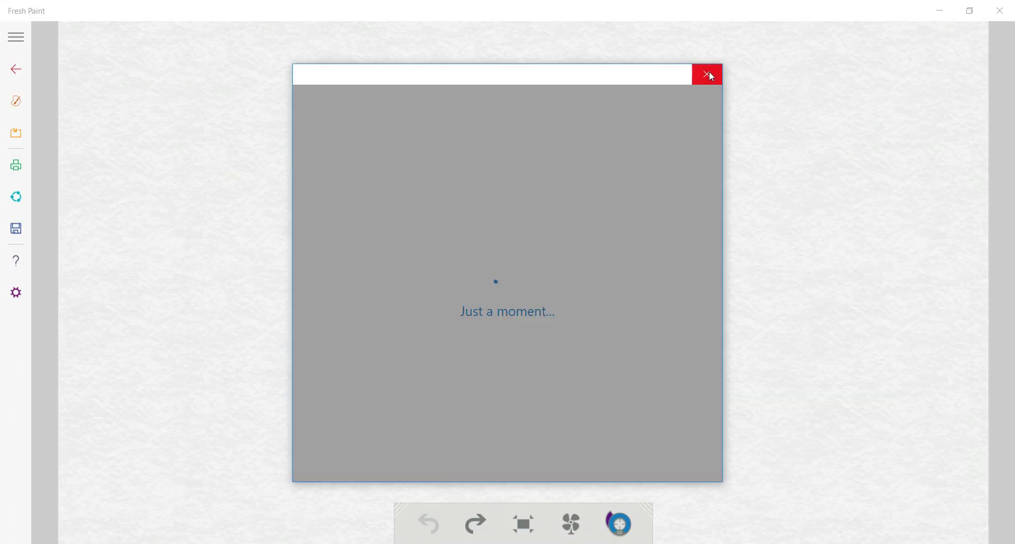
{"action": "left_click", "coordinate": [708, 73]}
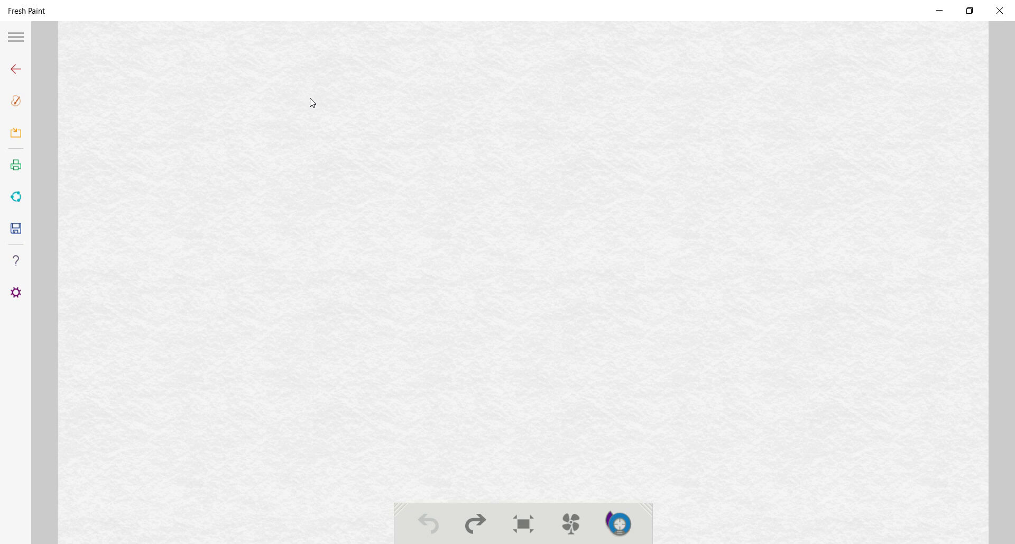